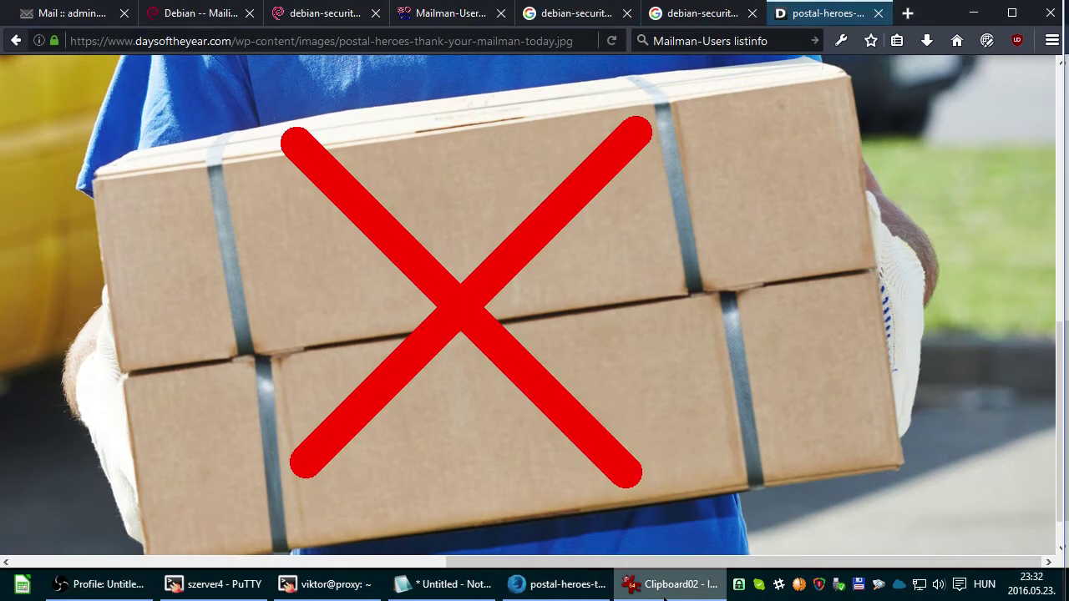
- Switch to the webmail and open the mailing list information for the "Re: [lftp] Excluding list of files?" message
{"action": "left_click", "coordinate": [576, 587]}
{"action": "left_click", "coordinate": [664, 589]}
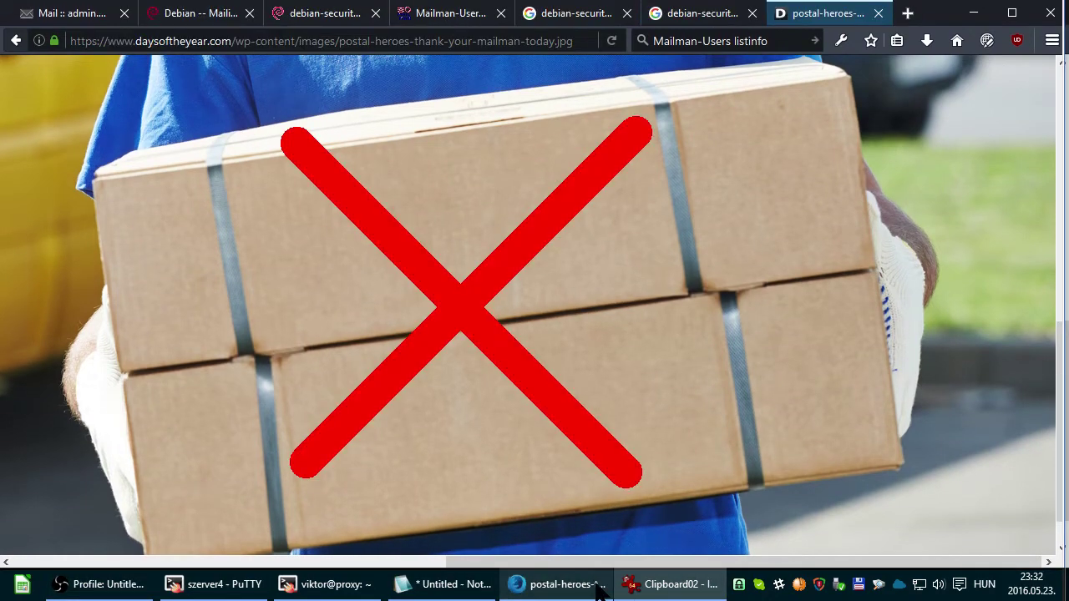
{"action": "left_click", "coordinate": [589, 587]}
{"action": "left_click", "coordinate": [126, 13]}
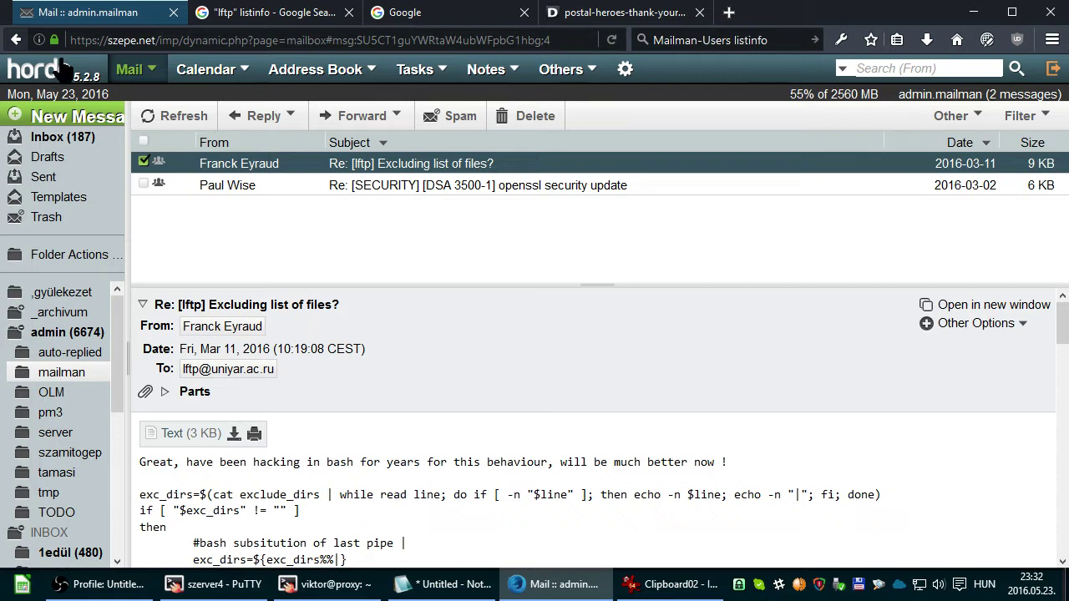
{"action": "left_click", "coordinate": [985, 324]}
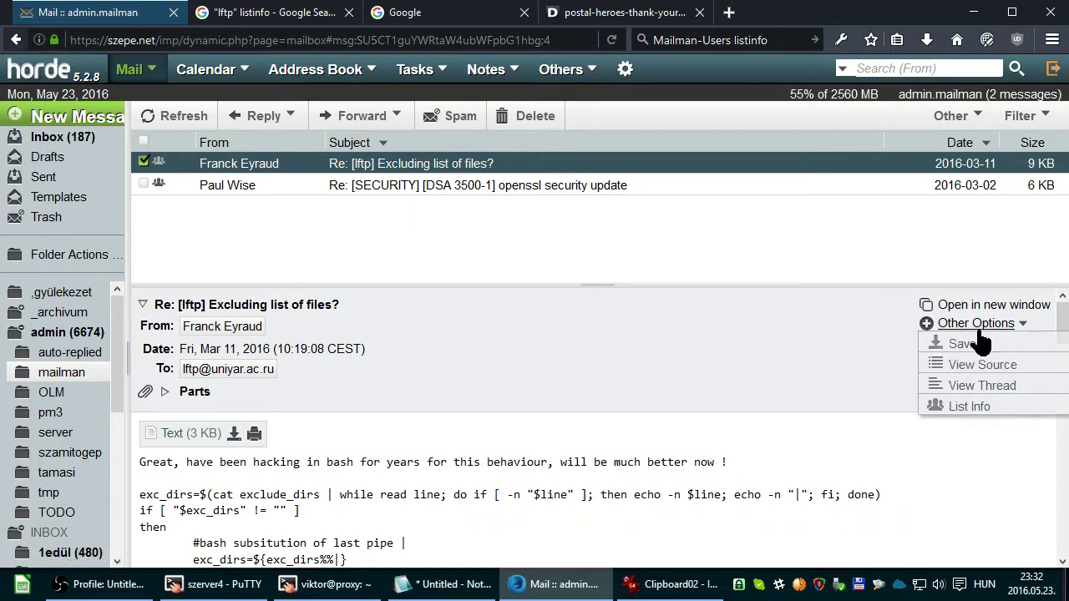
{"action": "left_click", "coordinate": [996, 409]}
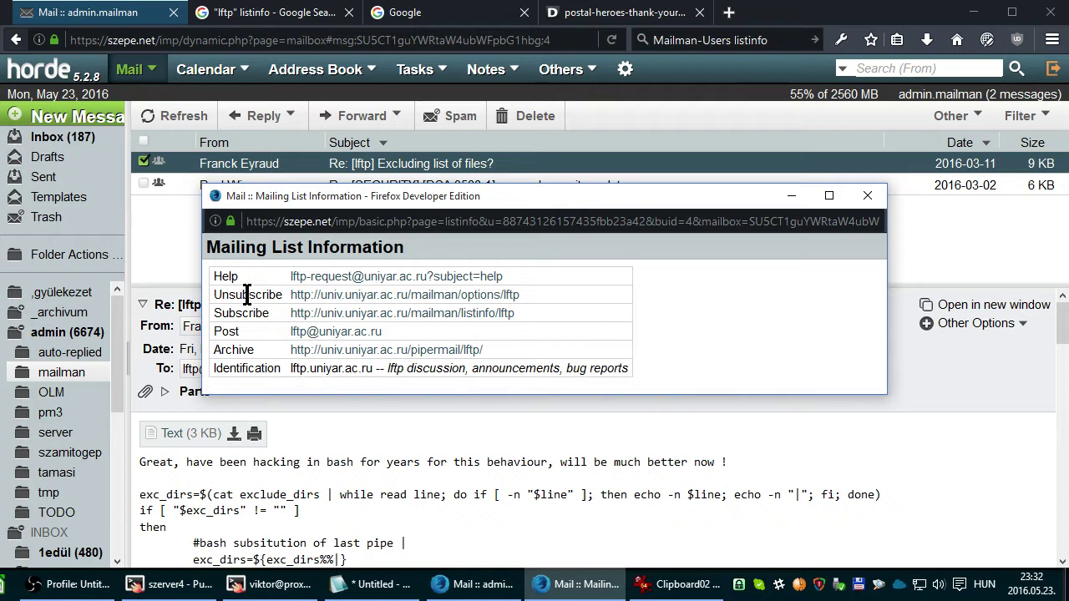
- Open the list's unsubscribe page, enter the subscriber's email address in the member options login, and close the page without submitting
{"action": "left_click", "coordinate": [386, 296]}
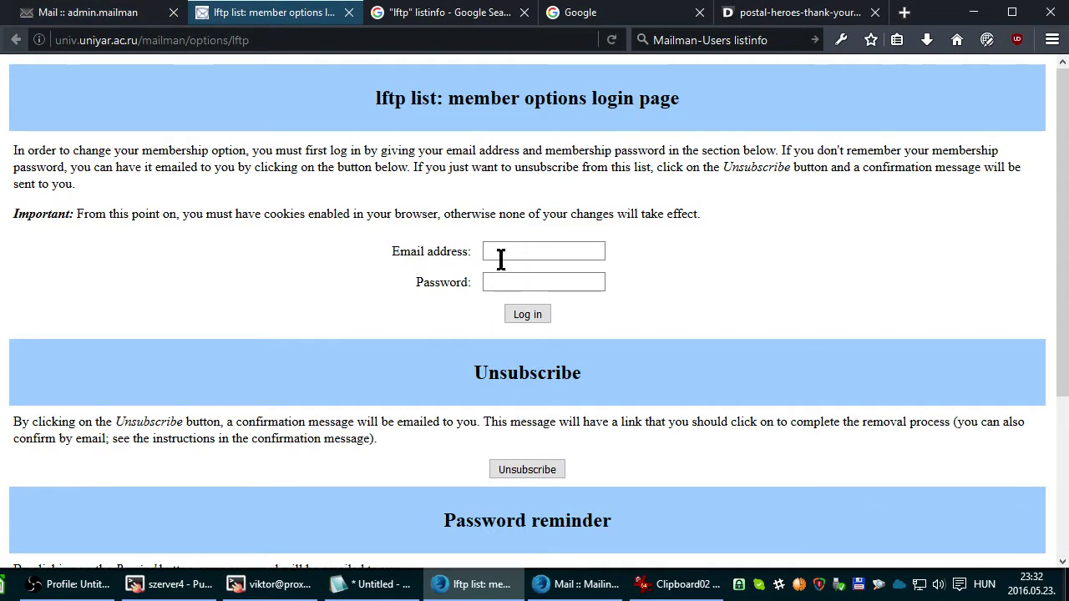
{"action": "left_click", "coordinate": [501, 252]}
{"action": "type", "text": "email@addre.ss"}
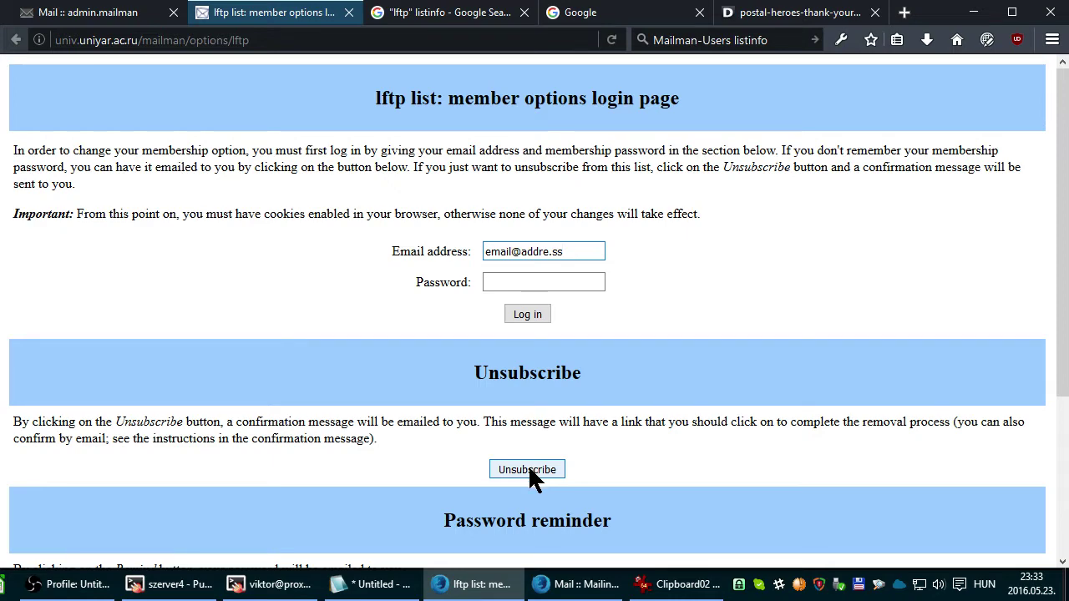
{"action": "left_click", "coordinate": [348, 12]}
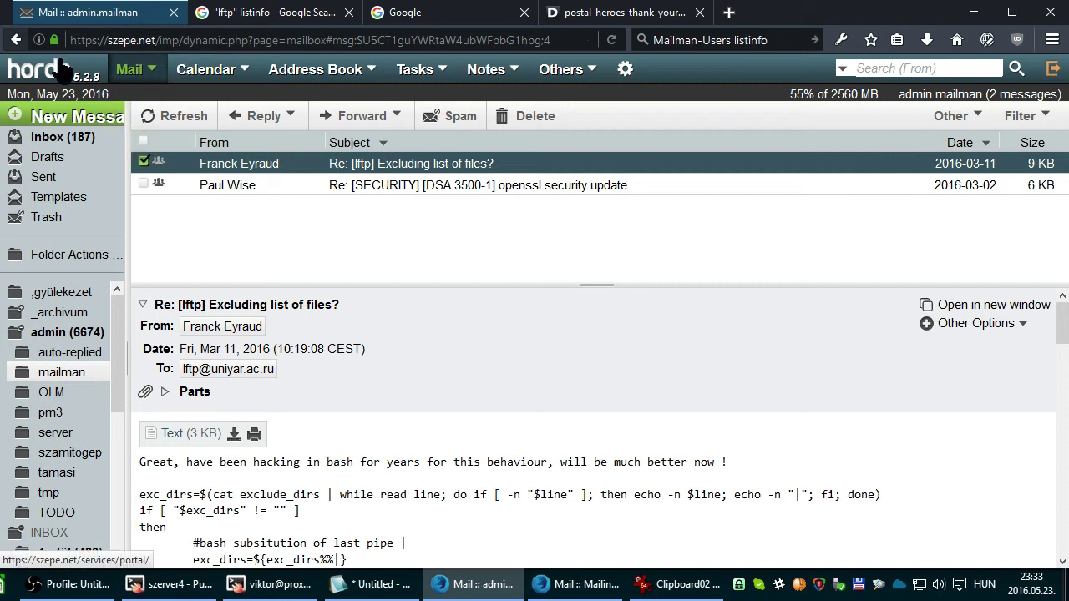
- View the lftp message's source and find "list-" in it with all matches highlighted
{"action": "left_click", "coordinate": [951, 325]}
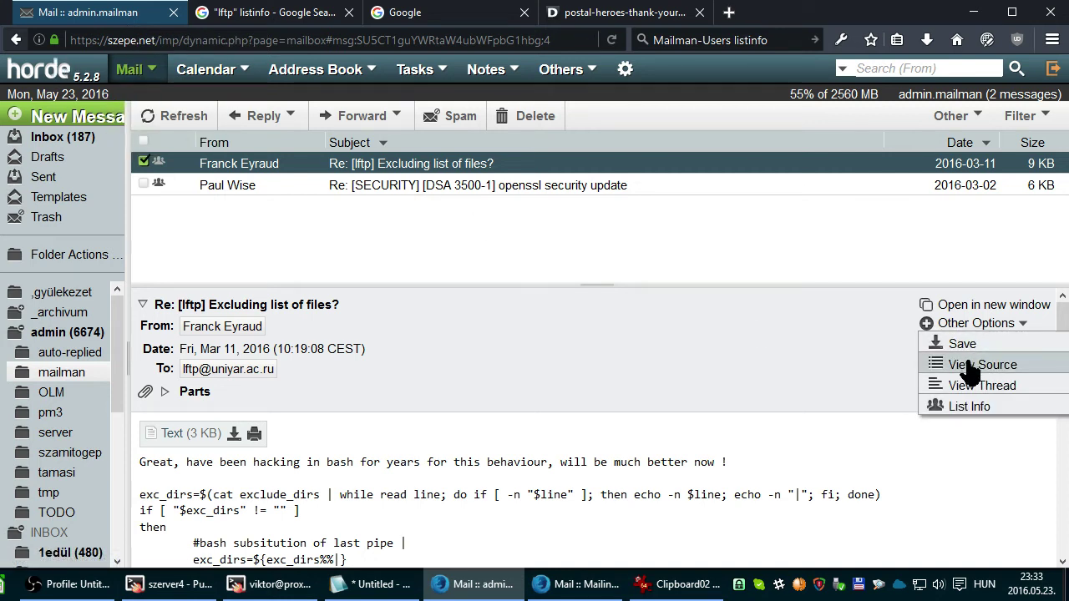
{"action": "left_click", "coordinate": [968, 365]}
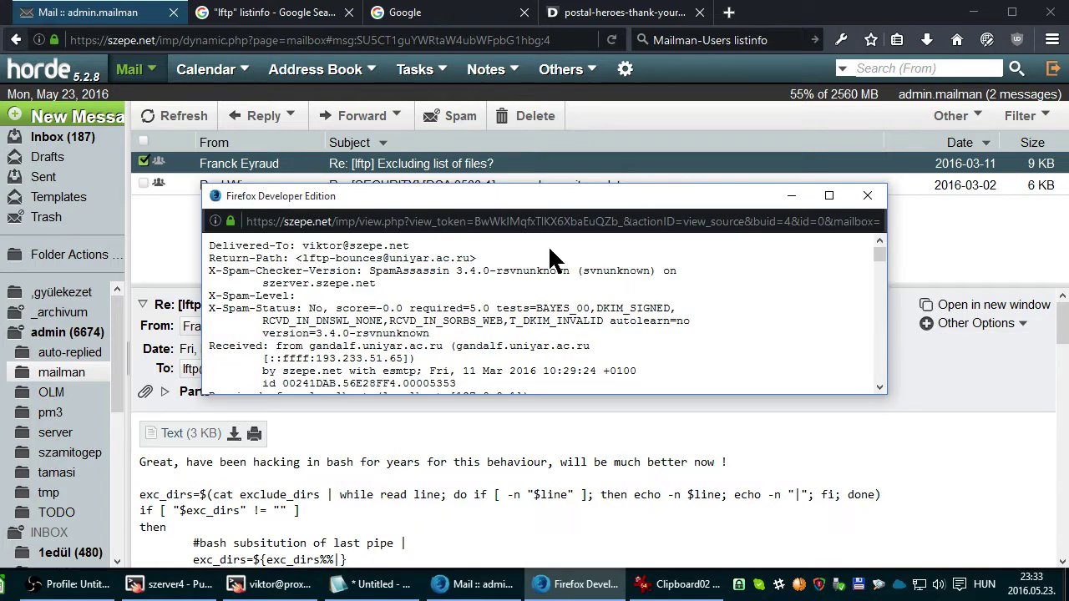
{"action": "left_click_drag", "start_coordinate": [437, 187], "coordinate": [435, 27]}
{"action": "scroll", "coordinate": [370, 218], "scroll_direction": "down", "scroll_amount": 2}
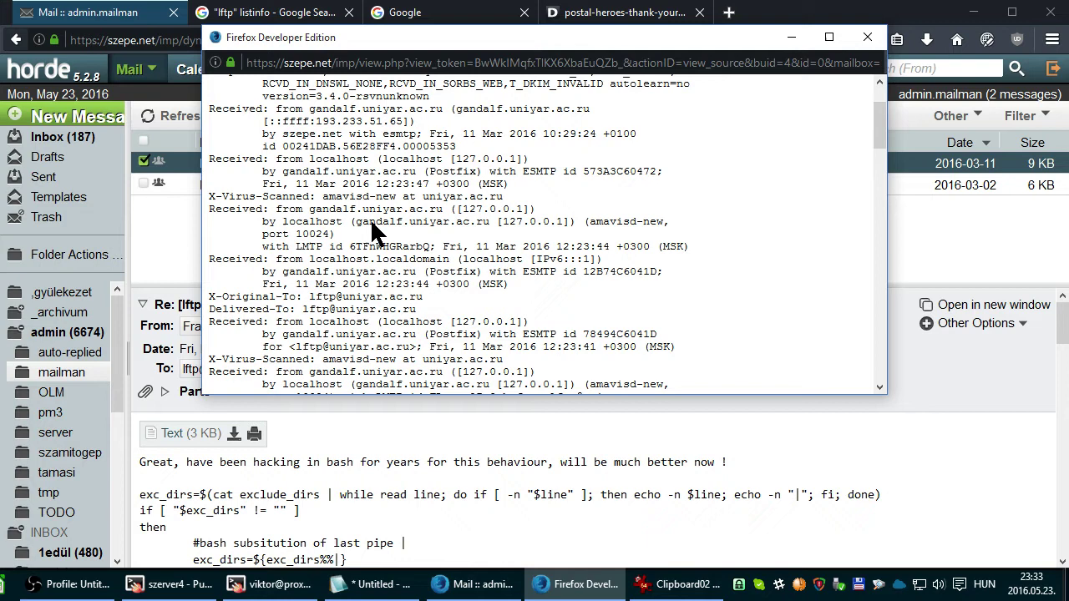
{"action": "scroll", "coordinate": [368, 221], "scroll_direction": "up", "scroll_amount": 2}
{"action": "key", "text": "ctrl+f"}
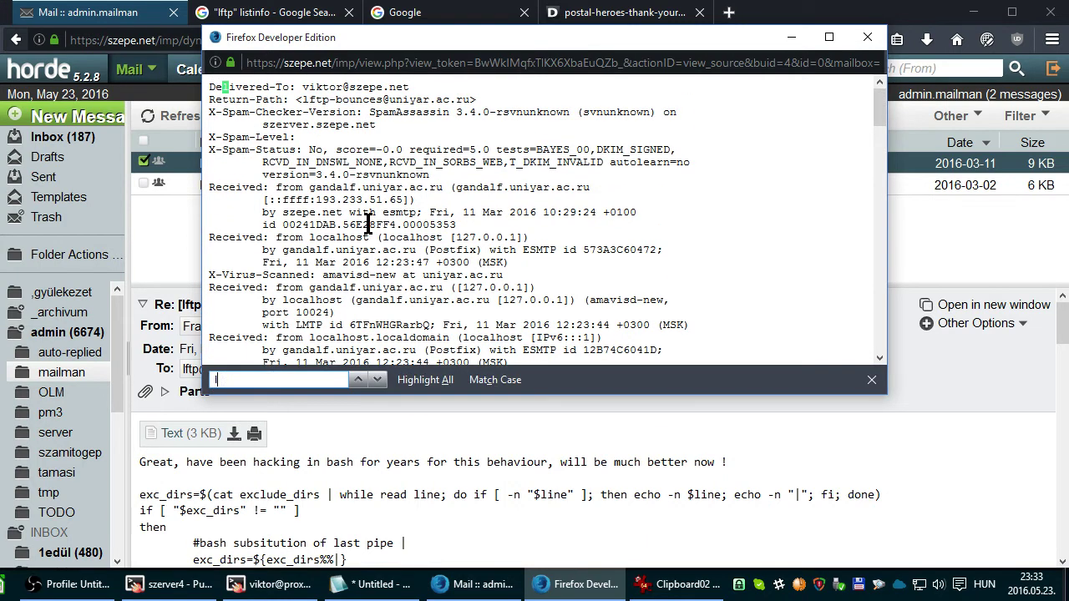
{"action": "type", "text": "list-"}
{"action": "key", "text": "alt+a"}
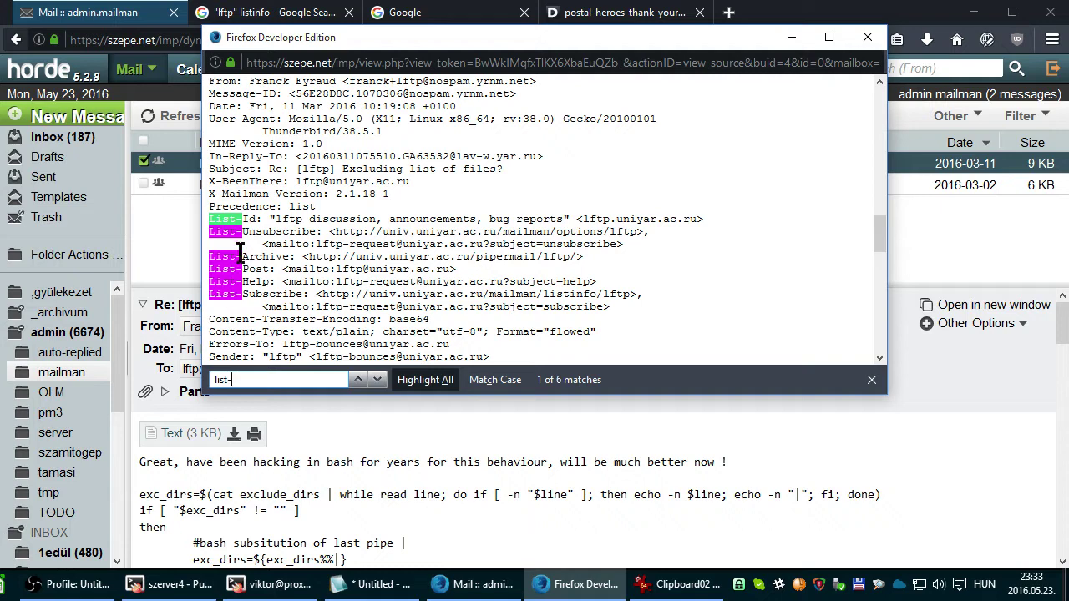
- Examine the List-Unsubscribe header's value, marking its web address for the member options page
{"action": "left_click_drag", "start_coordinate": [328, 233], "coordinate": [630, 245]}
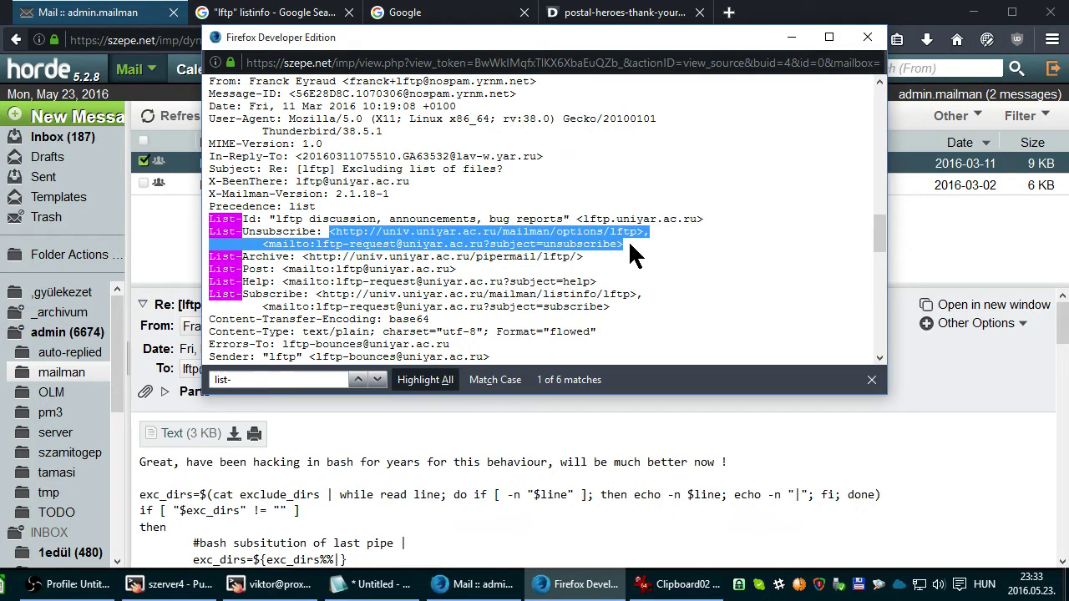
{"action": "left_click", "coordinate": [371, 232]}
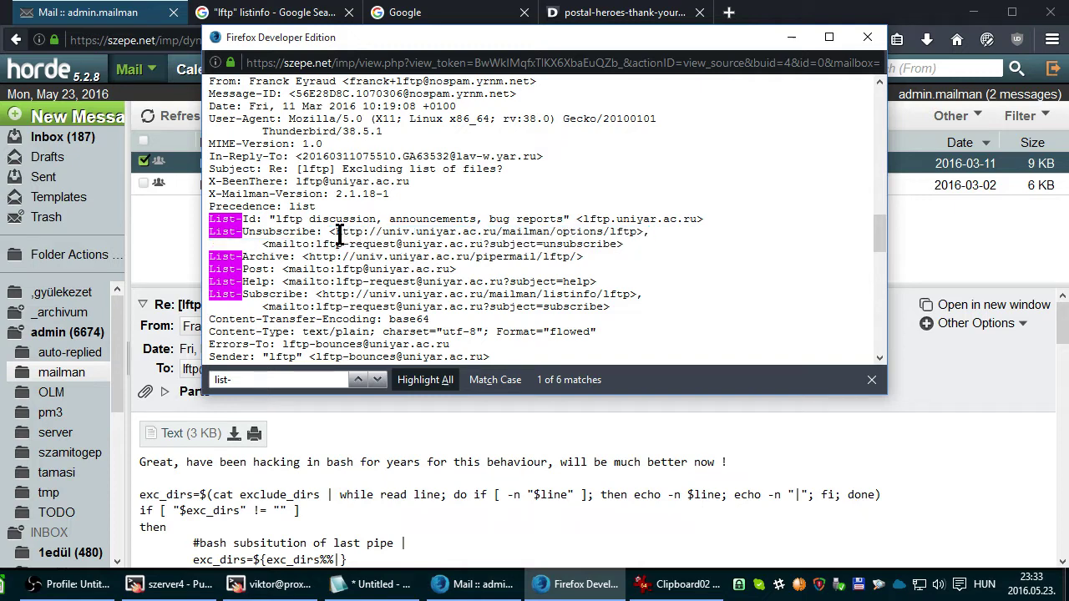
{"action": "left_click_drag", "start_coordinate": [336, 234], "coordinate": [636, 234]}
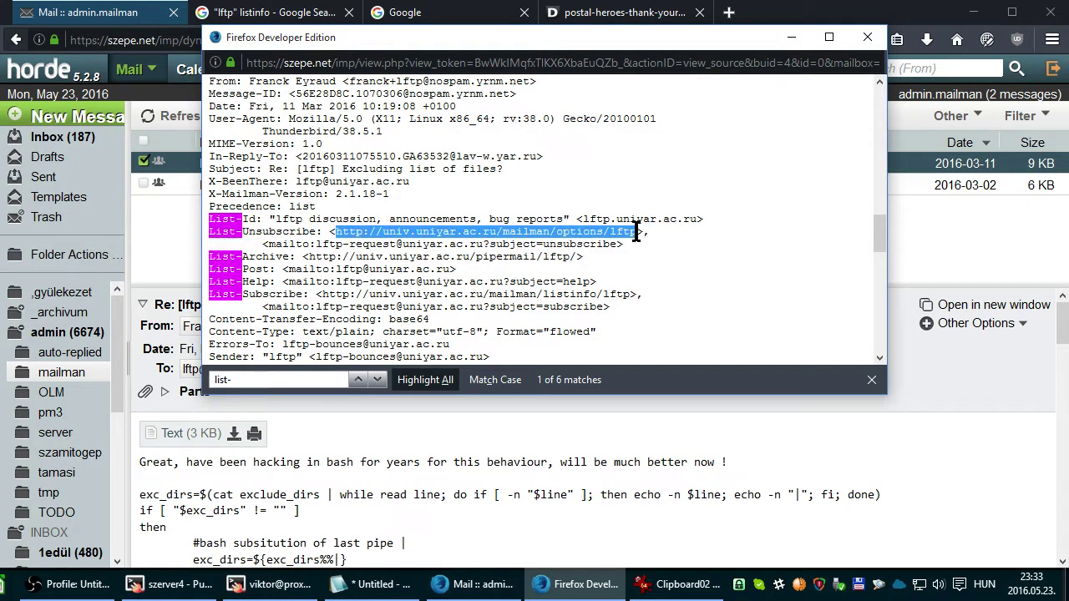
- Copy the request email address from the List-Unsubscribe header into the recipient field of a new message
{"action": "left_click_drag", "start_coordinate": [317, 244], "coordinate": [491, 248]}
{"action": "key", "text": "ctrl+c"}
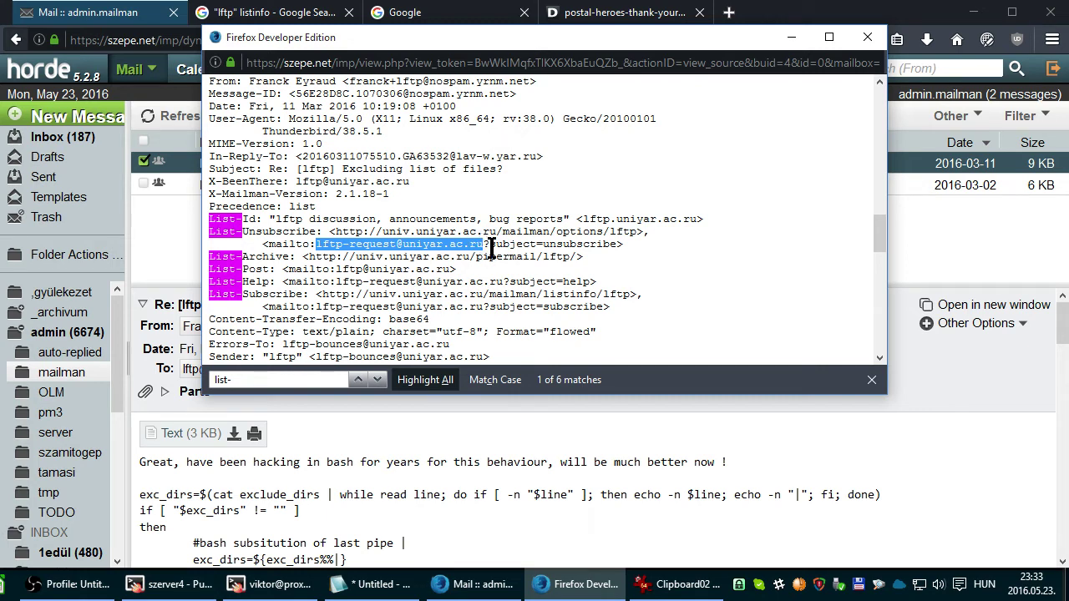
{"action": "left_click", "coordinate": [26, 121]}
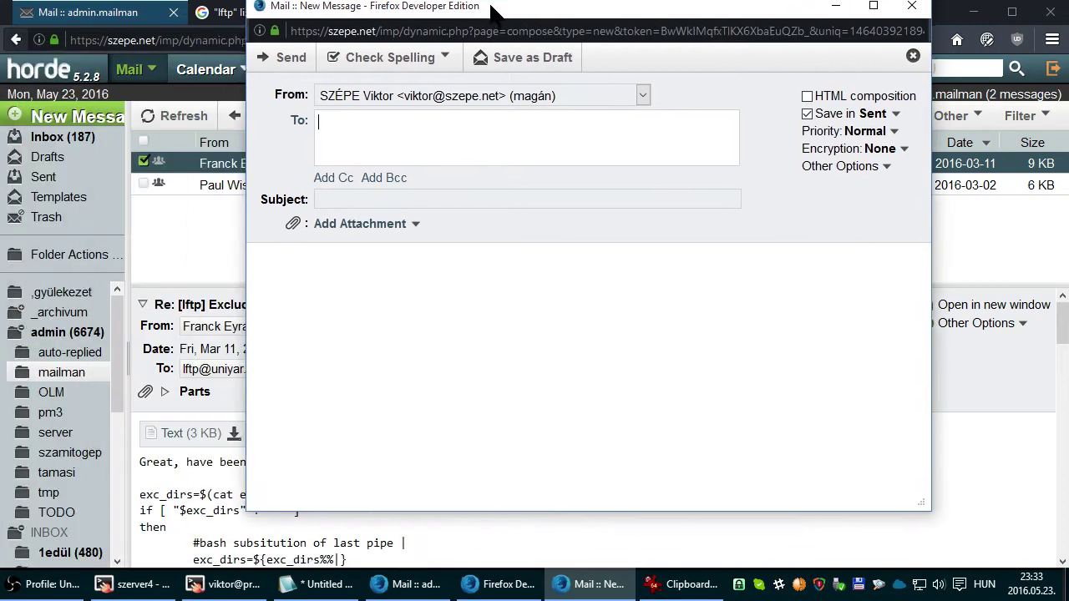
{"action": "key", "text": "ctrl+v"}
- Copy "unsubscribe" from the List-Unsubscribe header into the new message's subject
{"action": "key", "text": "alt+Tab"}
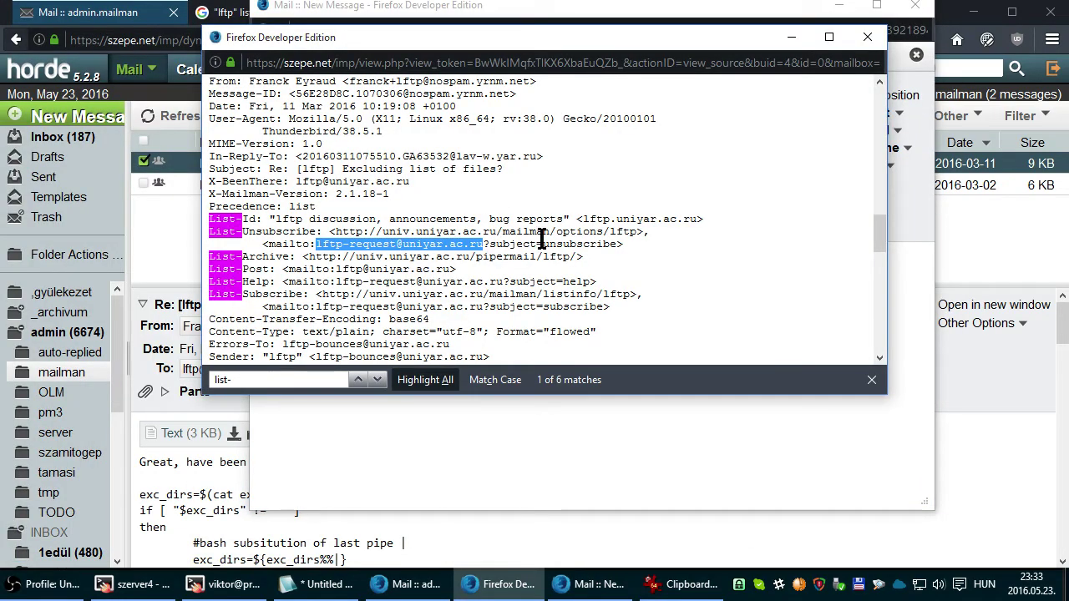
{"action": "left_click_drag", "start_coordinate": [542, 243], "coordinate": [618, 244]}
{"action": "key", "text": "ctrl+c"}
{"action": "left_click", "coordinate": [492, 438]}
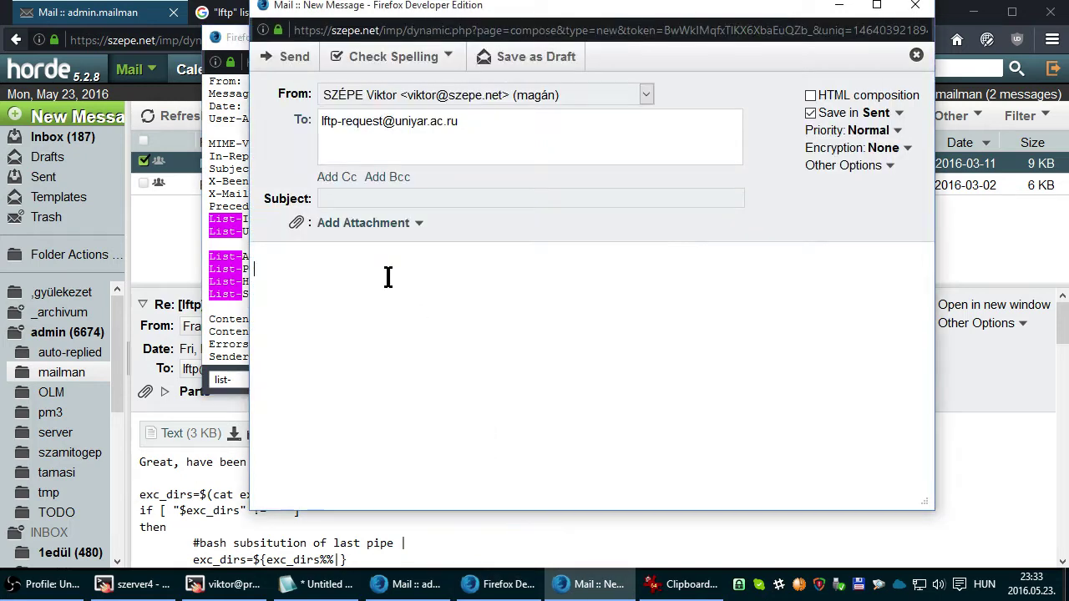
{"action": "left_click", "coordinate": [382, 198]}
{"action": "key", "text": "ctrl+v"}
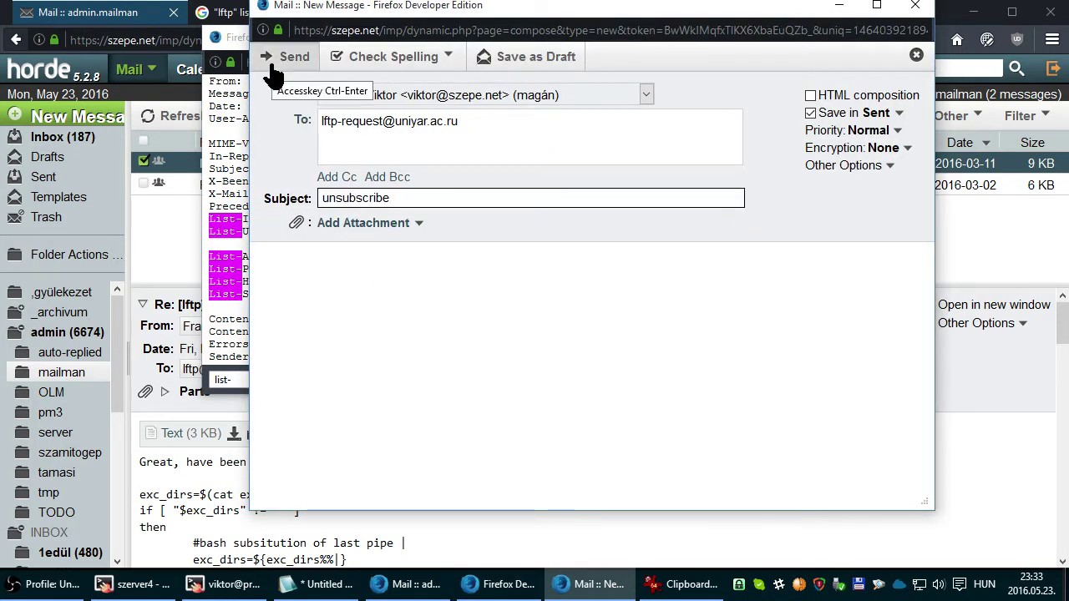
- Discard the unsent unsubscribe message and close the message source window
{"action": "left_click", "coordinate": [917, 54]}
{"action": "left_click", "coordinate": [673, 252]}
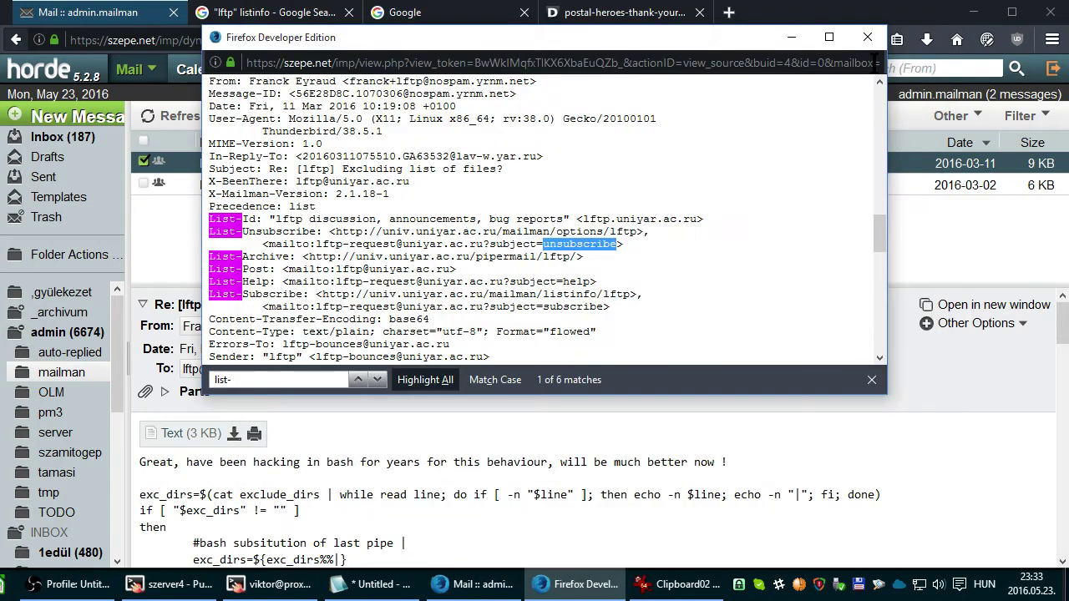
{"action": "left_click", "coordinate": [869, 38]}
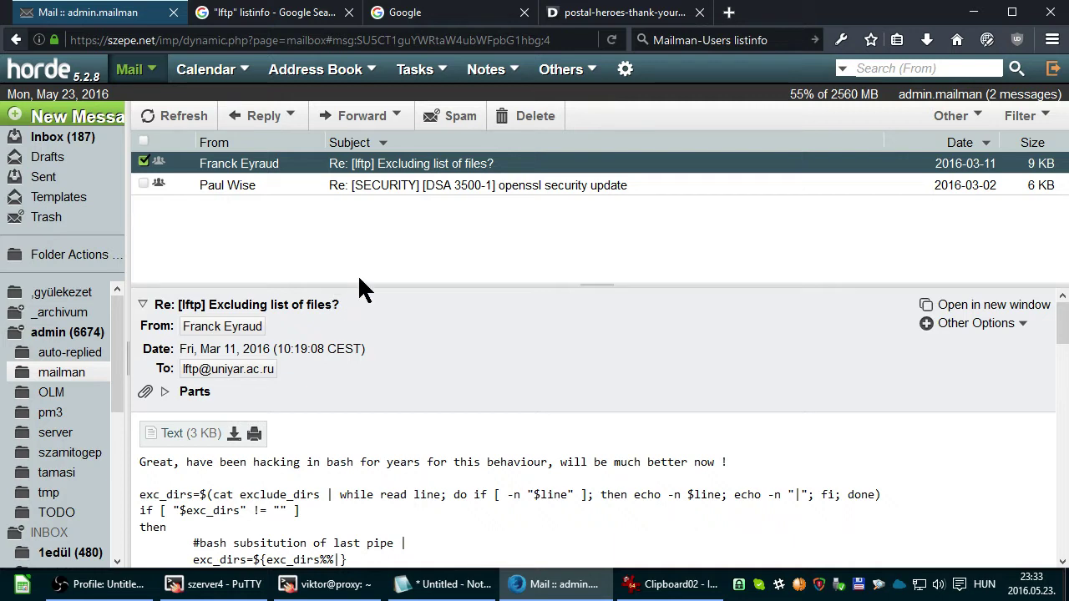
- Copy the mailing list's address from the message's To field into the Google search query
{"action": "left_click", "coordinate": [223, 379]}
{"action": "left_click", "coordinate": [283, 433]}
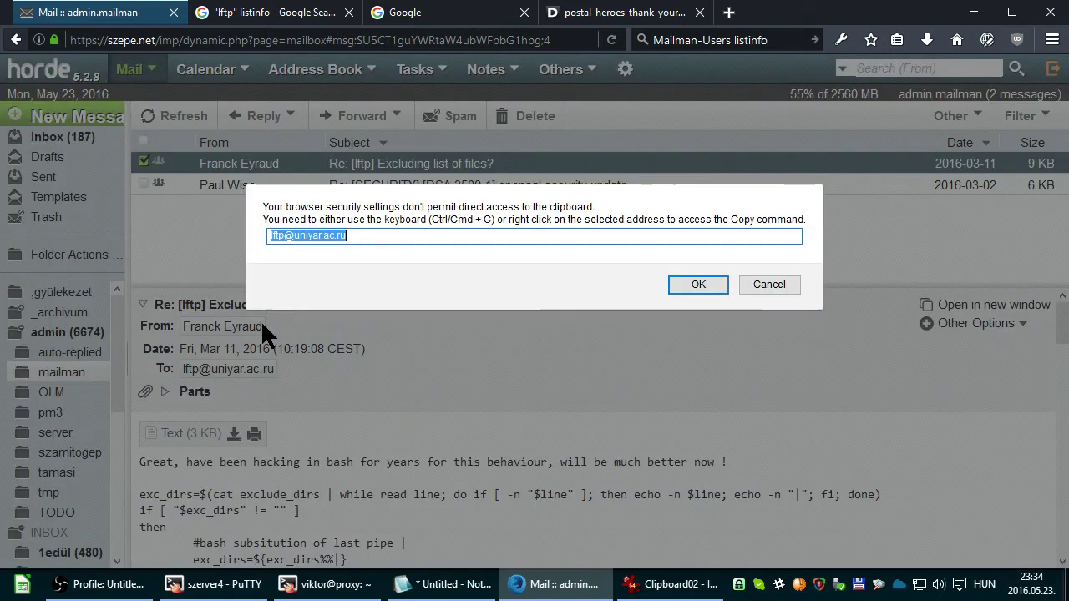
{"action": "key", "text": "ctrl+x"}
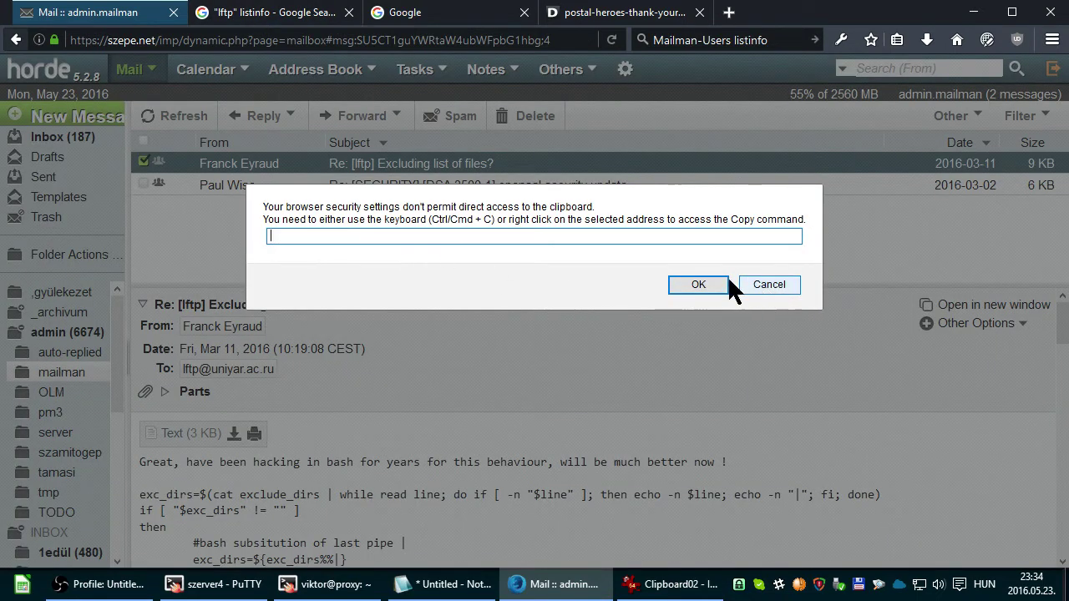
{"action": "left_click", "coordinate": [698, 285]}
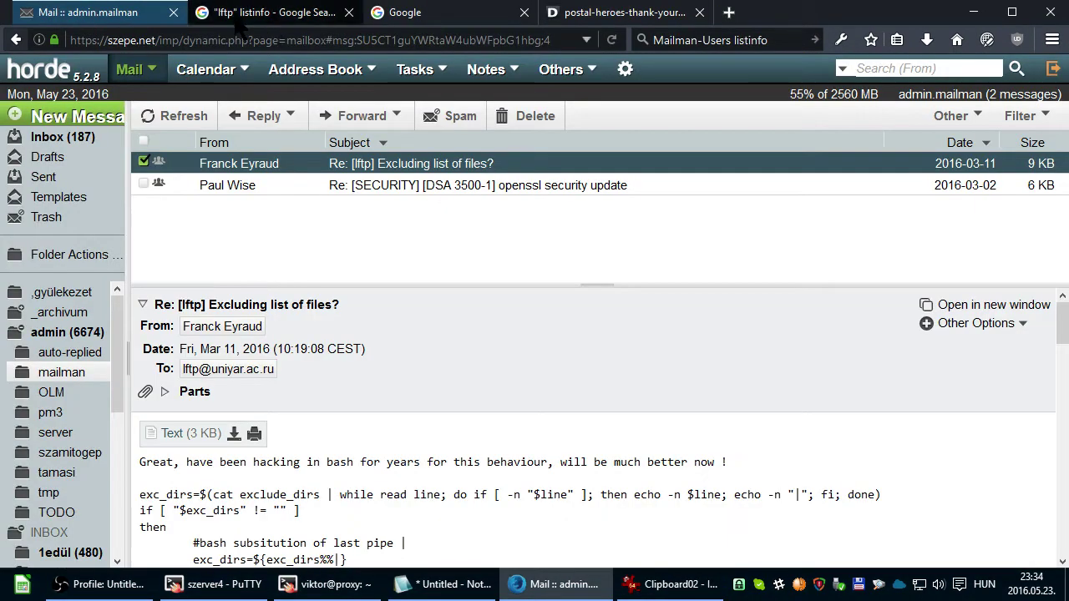
{"action": "left_click", "coordinate": [273, 11]}
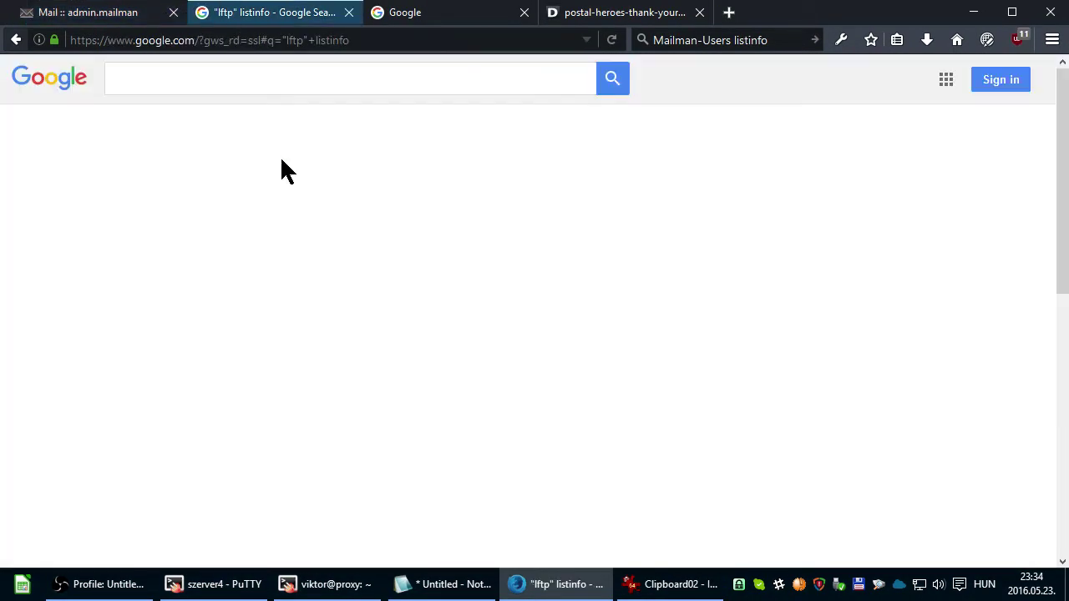
{"action": "left_click", "coordinate": [209, 92]}
{"action": "key", "text": "ctrl+v"}
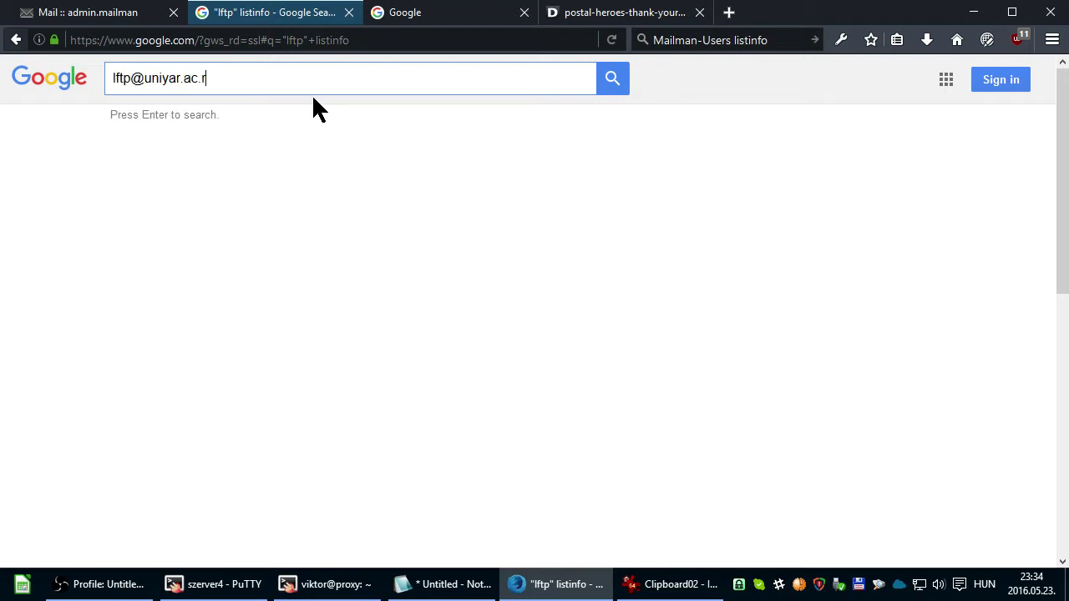
- Cut the query down to the list name in quotes, add listinfo, and search Google for "lftp" listinfo
{"action": "key", "text": "BackSpace"}
{"action": "key", "text": "BackSpace"}
{"action": "key", "text": "BackSpace"}
{"action": "key", "text": "BackSpace"}
{"action": "key", "text": "BackSpace"}
{"action": "key", "text": "BackSpace"}
{"action": "key", "text": "BackSpace"}
{"action": "key", "text": "BackSpace"}
{"action": "key", "text": "BackSpace"}
{"action": "key", "text": "BackSpace"}
{"action": "key", "text": "BackSpace"}
{"action": "key", "text": "BackSpace"}
{"action": "key", "text": "BackSpace"}
{"action": "type", "text": "\""}
{"action": "key", "text": "Home"}
{"action": "type", "text": "\""}
{"action": "key", "text": "End"}
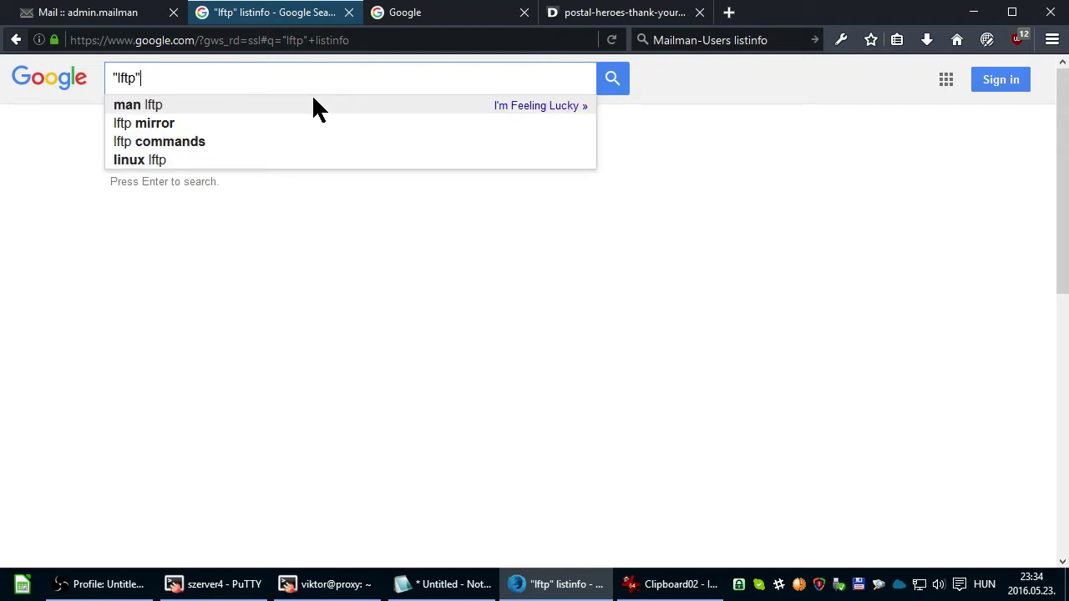
{"action": "type", "text": "listinff"}
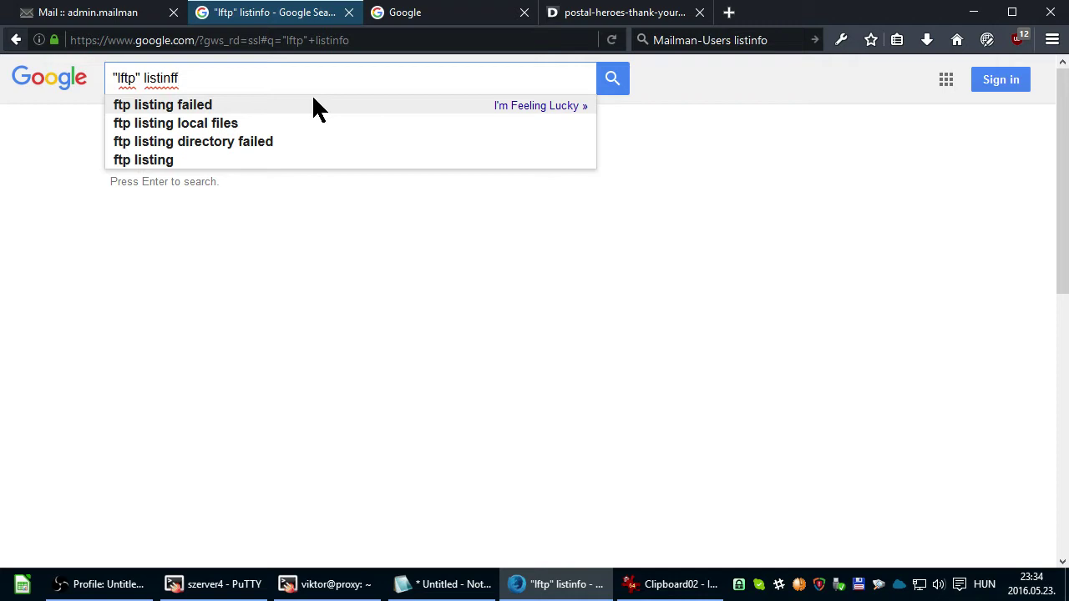
{"action": "key", "text": "BackSpace"}
{"action": "type", "text": "o"}
{"action": "key", "text": "Return"}
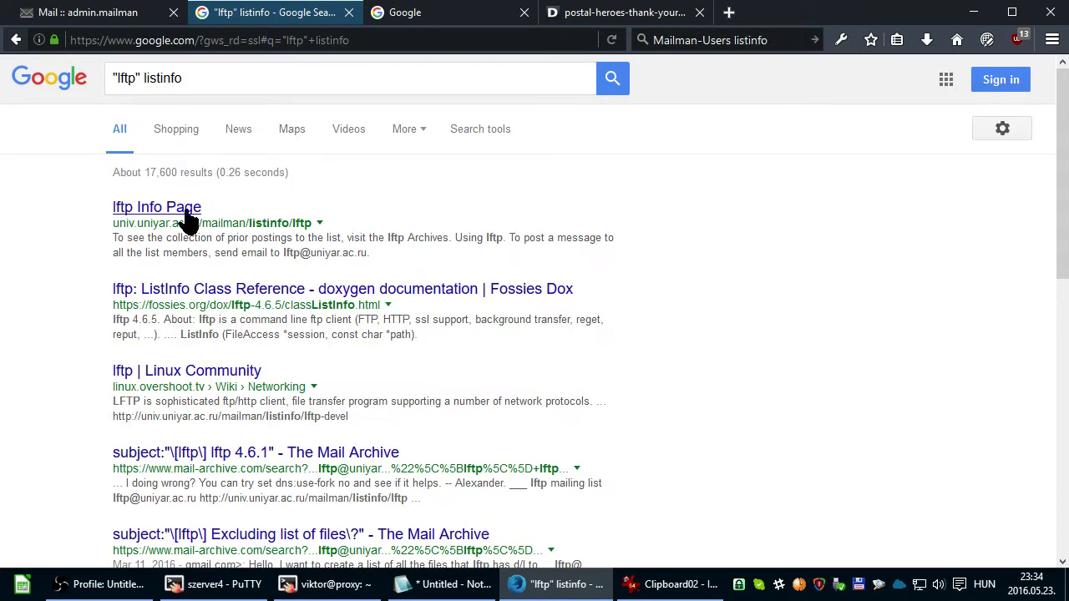
- Open the lftp Info Page result and examine its "Subscribing to lftp" and "lftp Subscribers" sections
{"action": "left_click", "coordinate": [190, 218]}
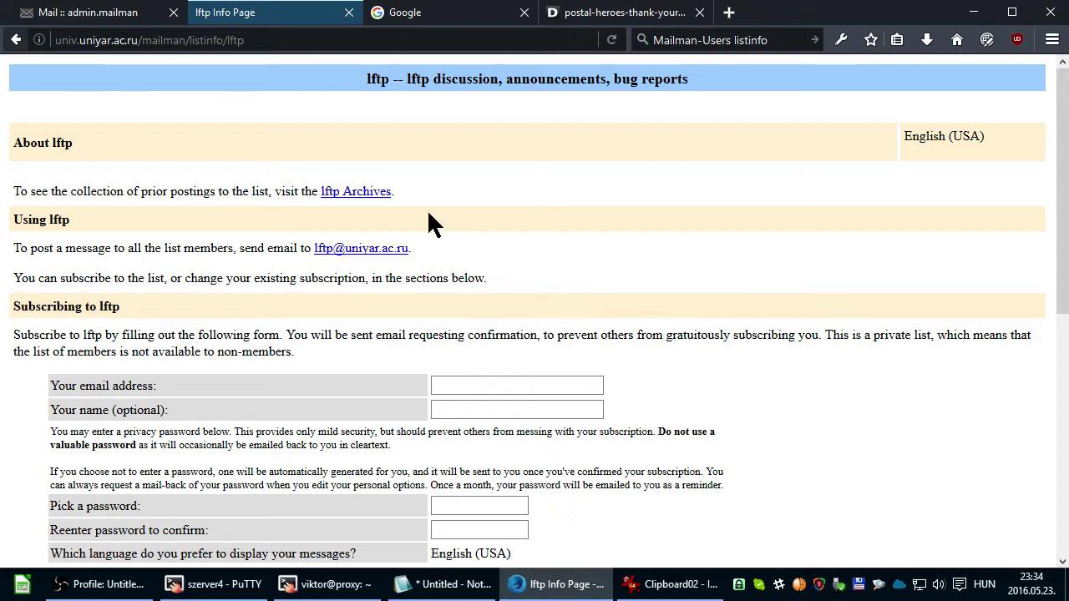
{"action": "scroll", "coordinate": [461, 242], "scroll_direction": "down", "scroll_amount": 2}
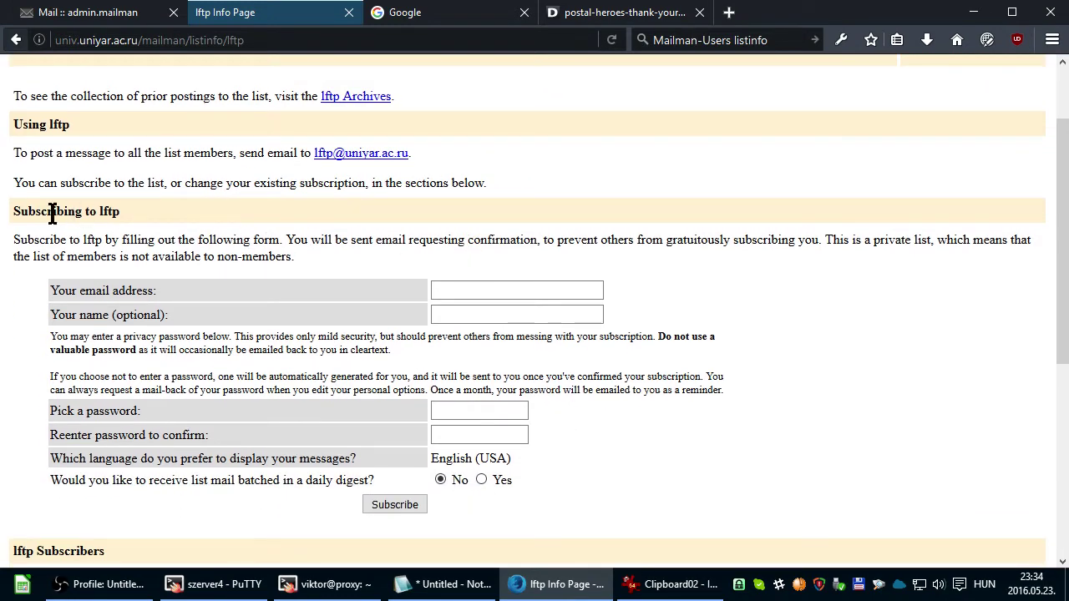
{"action": "left_click_drag", "start_coordinate": [13, 213], "coordinate": [130, 224]}
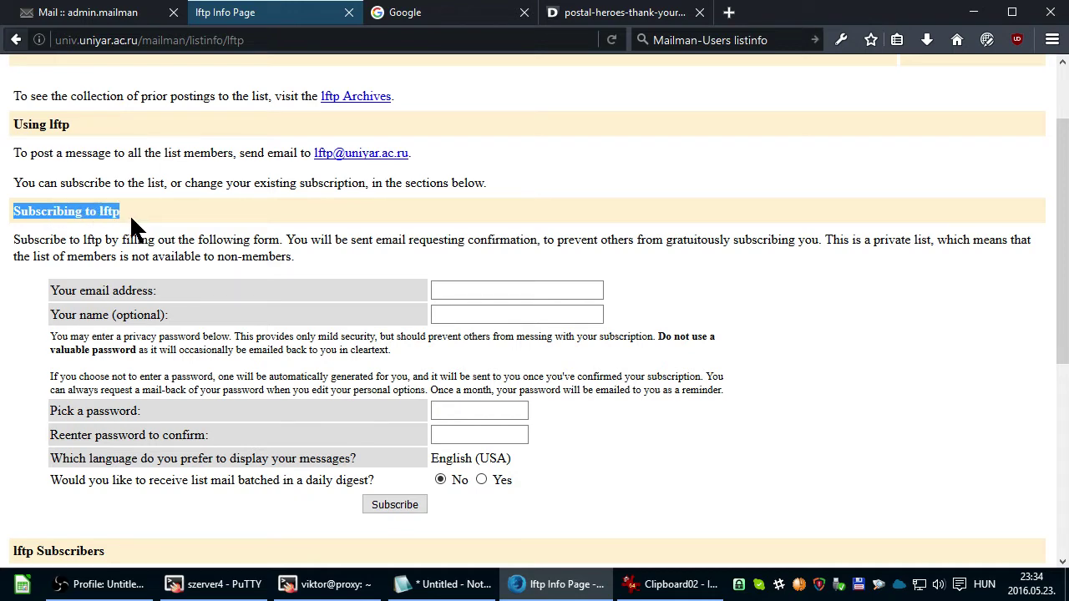
{"action": "left_click", "coordinate": [130, 214]}
{"action": "scroll", "coordinate": [136, 232], "scroll_direction": "down", "scroll_amount": 6}
{"action": "triple_click", "coordinate": [67, 265]}
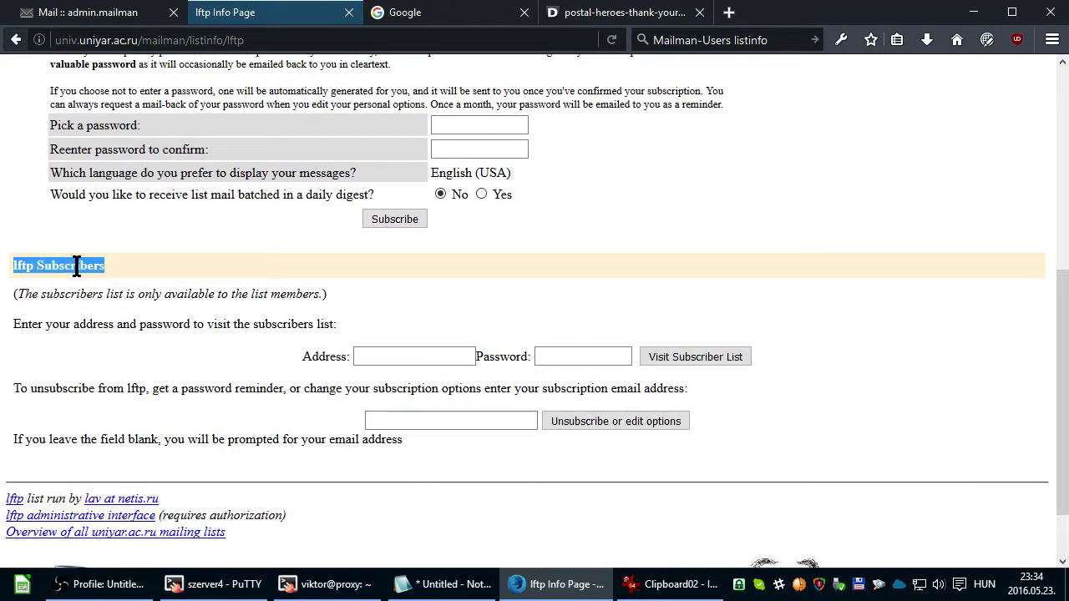
{"action": "scroll", "coordinate": [127, 275], "scroll_direction": "down", "scroll_amount": 2}
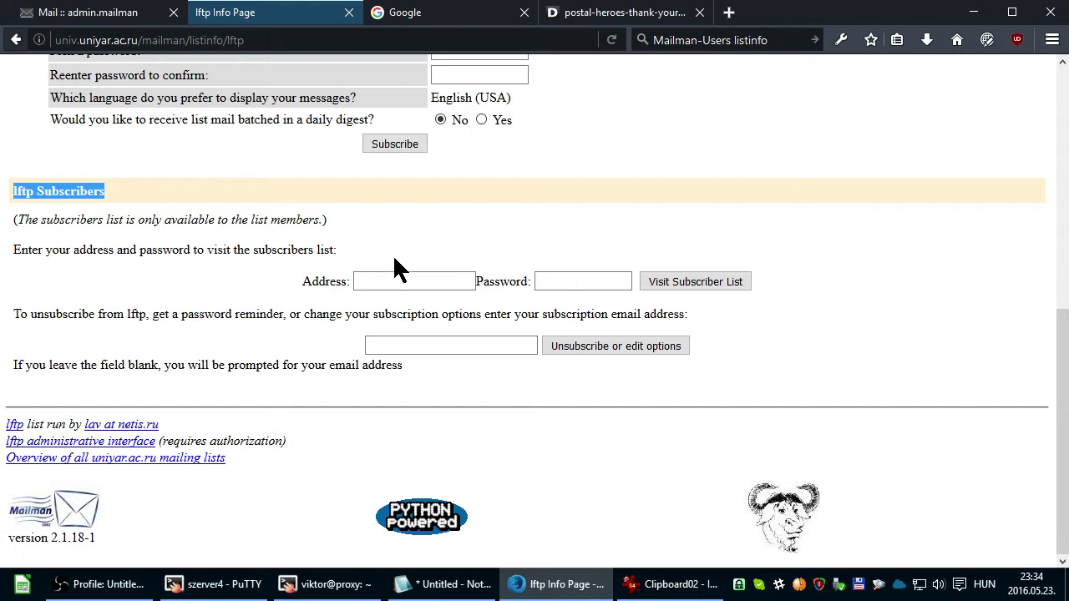
- Fill in the subscription e-mail address for unsubscribing from lftp, and close the info page without submitting
{"action": "left_click", "coordinate": [408, 346]}
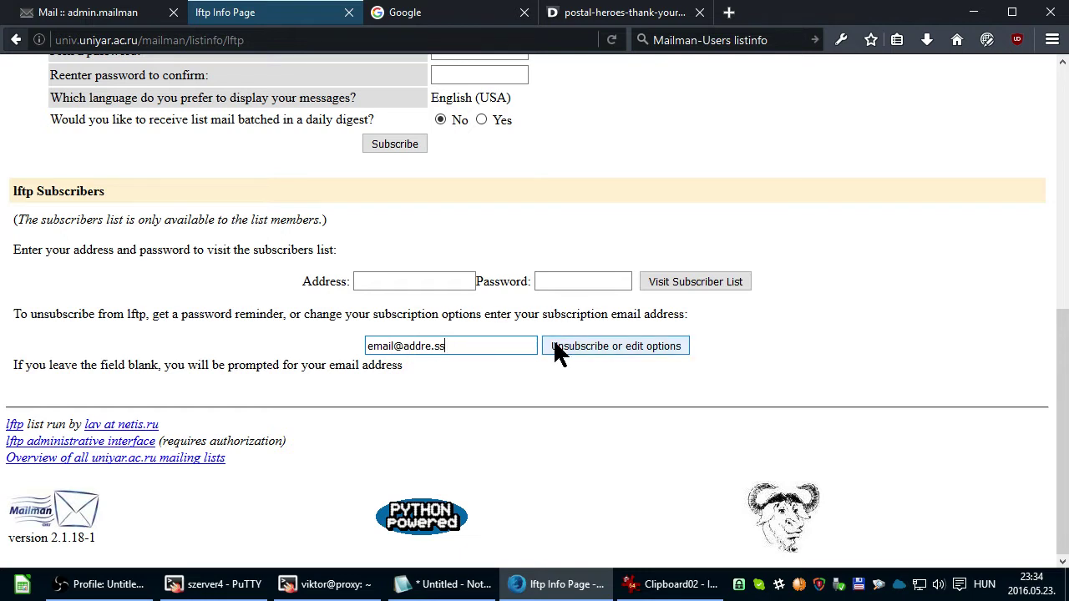
{"action": "left_click", "coordinate": [349, 12]}
- Return to the mailman mail folder and open the message "Re: [SECURITY] [DSA 3500-1] openssl security update"
{"action": "left_click", "coordinate": [159, 15]}
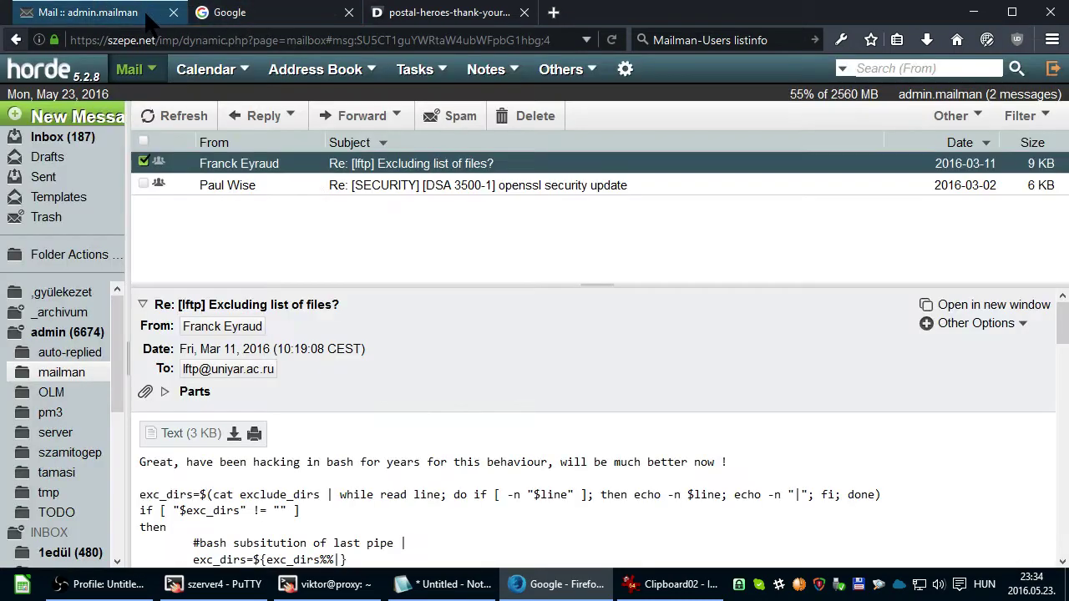
{"action": "left_click", "coordinate": [418, 192]}
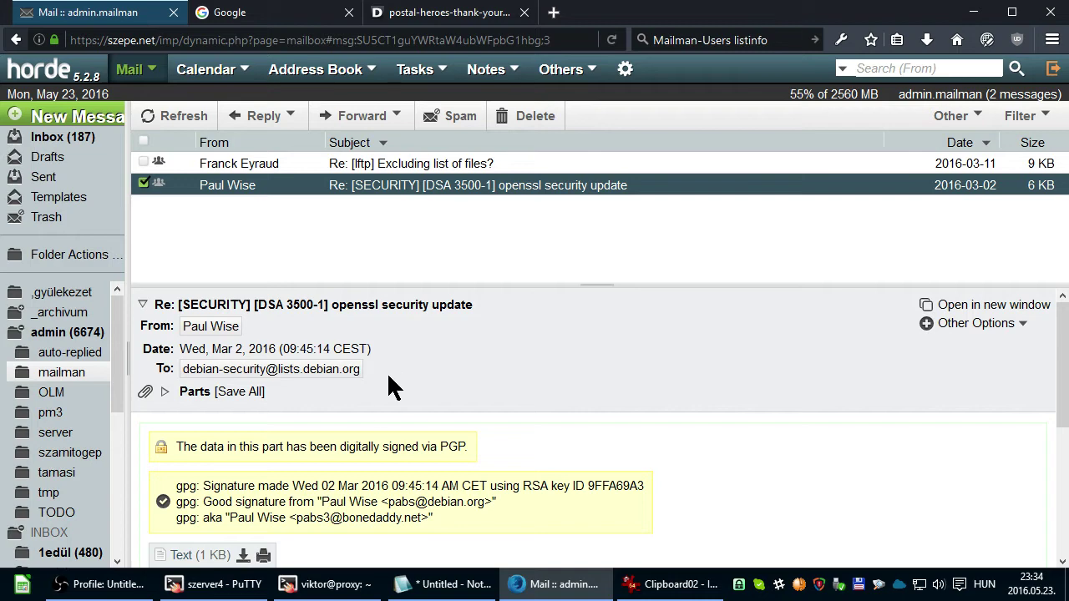
{"action": "scroll", "coordinate": [386, 372], "scroll_direction": "down", "scroll_amount": 1}
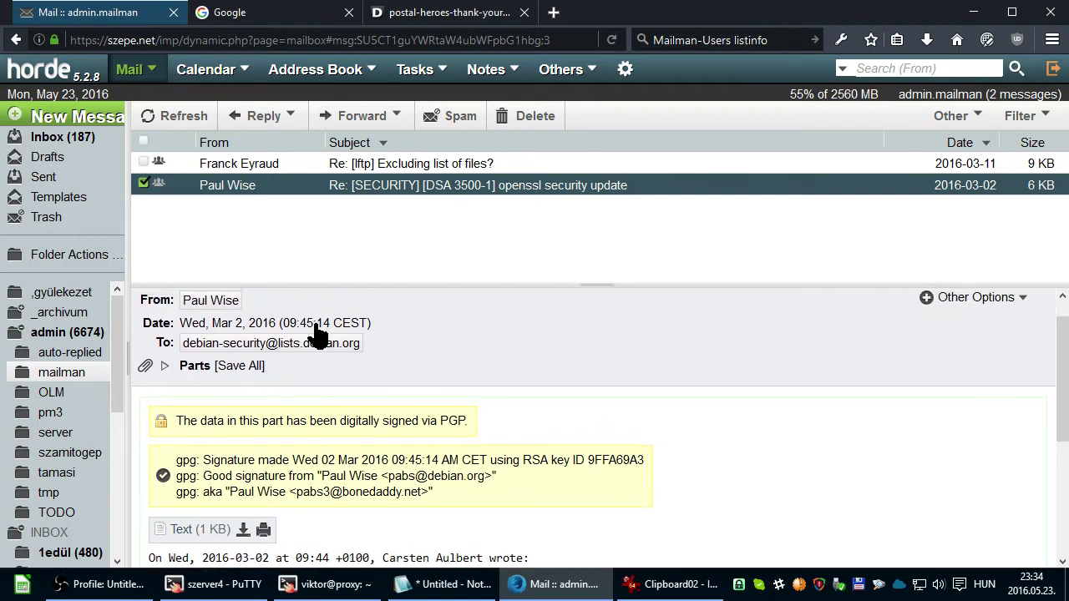
{"action": "scroll", "coordinate": [309, 359], "scroll_direction": "up", "scroll_amount": 1}
- Copy the debian-security list's address from the message's To field into the Google search query
{"action": "left_click", "coordinate": [300, 378]}
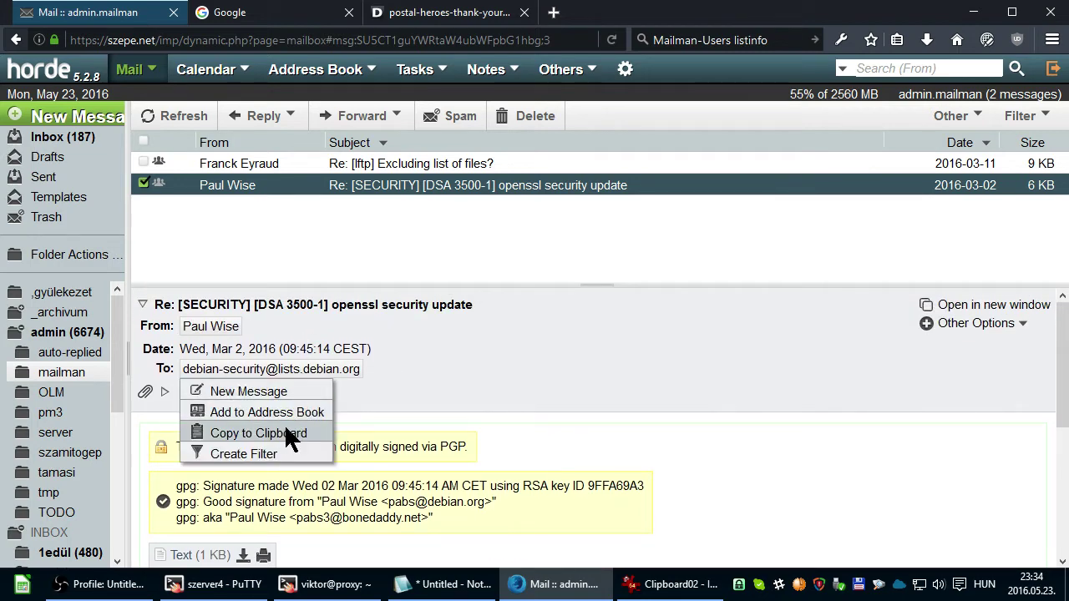
{"action": "left_click", "coordinate": [285, 429]}
{"action": "key", "text": "ctrl+c"}
{"action": "left_click", "coordinate": [230, 13]}
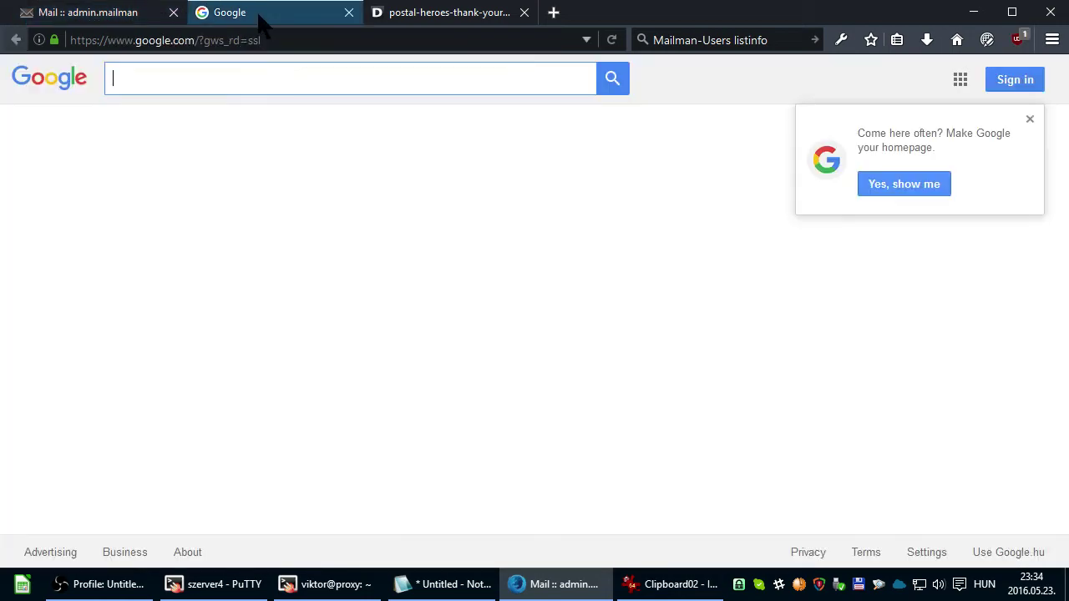
{"action": "key", "text": "ctrl+v"}
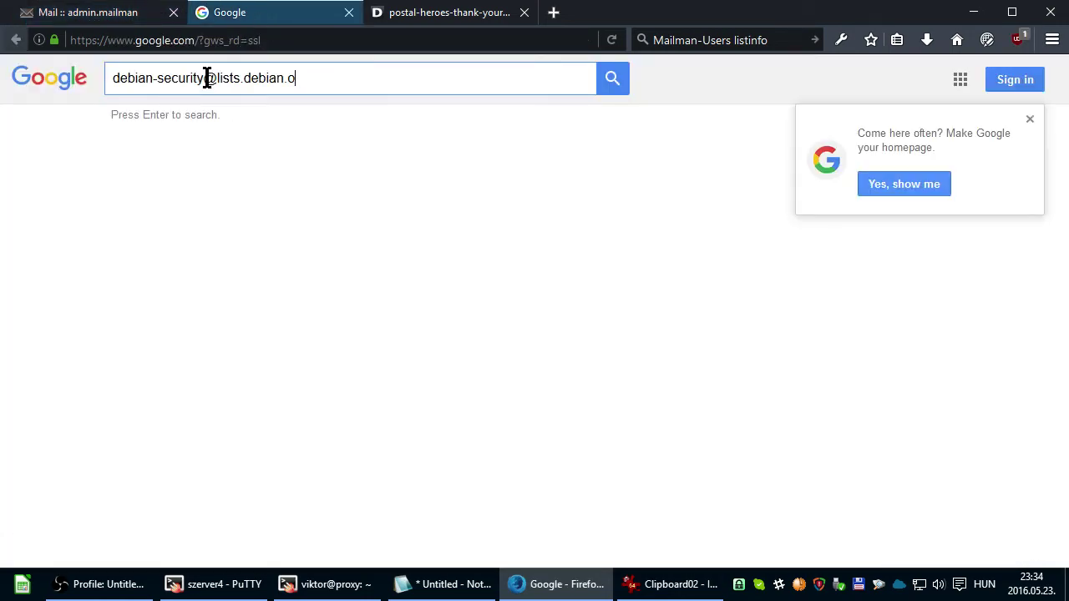
- Reduce the query to the list name in quotes, add listinfo, and search Google for "debian-security" listinfo
{"action": "key", "text": "BackSpace"}
{"action": "key", "text": "BackSpace"}
{"action": "key", "text": "BackSpace"}
{"action": "key", "text": "BackSpace"}
{"action": "key", "text": "BackSpace"}
{"action": "key", "text": "BackSpace"}
{"action": "key", "text": "BackSpace"}
{"action": "key", "text": "BackSpace"}
{"action": "key", "text": "BackSpace"}
{"action": "key", "text": "BackSpace"}
{"action": "key", "text": "BackSpace"}
{"action": "key", "text": "BackSpace"}
{"action": "key", "text": "BackSpace"}
{"action": "key", "text": "BackSpace"}
{"action": "key", "text": "BackSpace"}
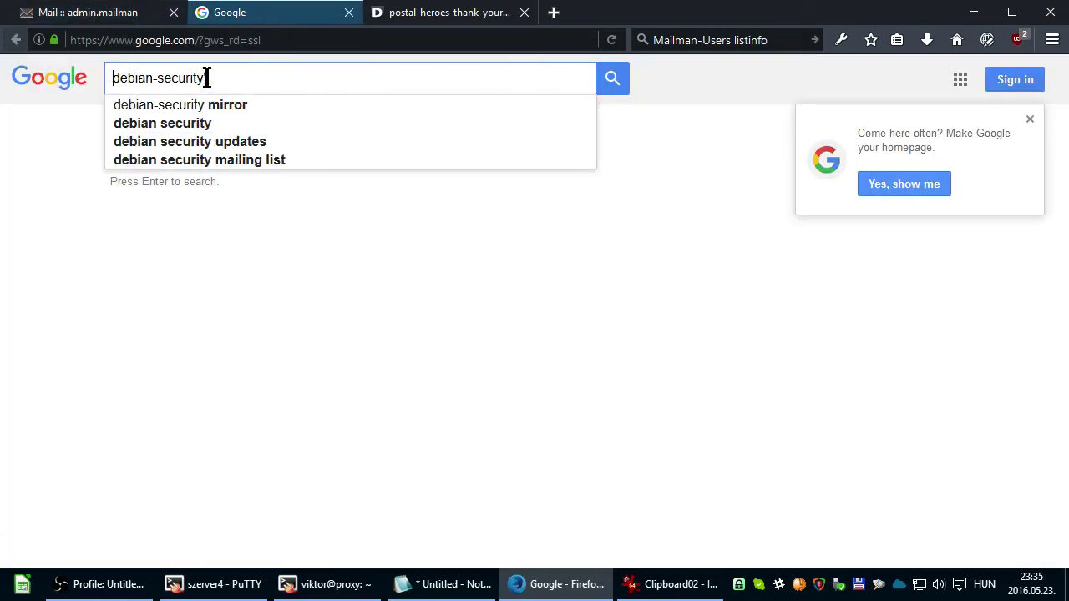
{"action": "type", "text": "\""}
{"action": "key", "text": "End"}
{"action": "type", "text": "\" listinfo"}
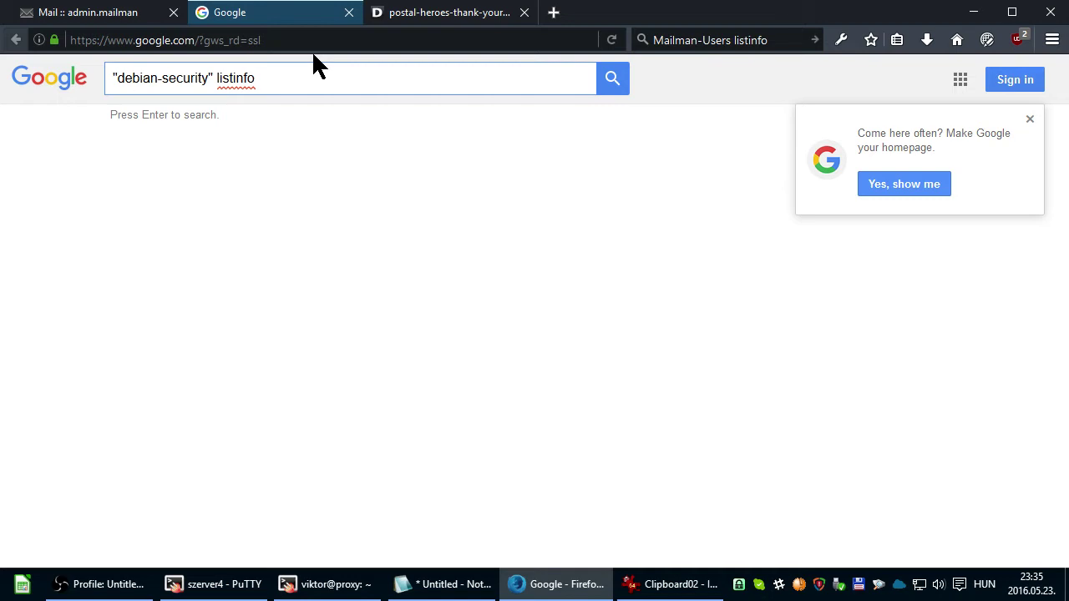
{"action": "key", "text": "Return"}
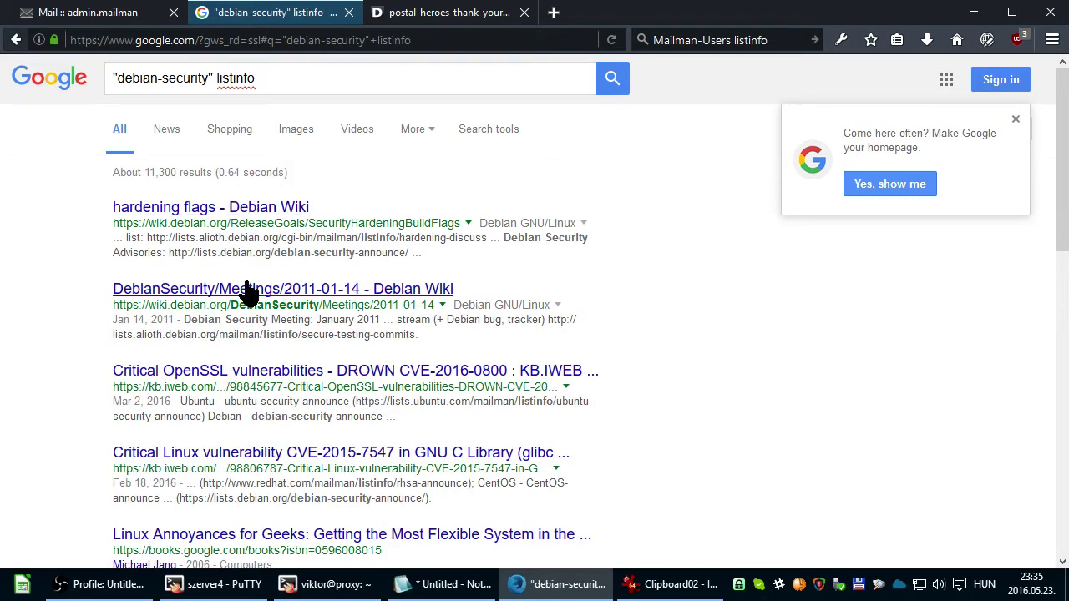
- Look through the results, replace listinfo with unsubscribe in the query, and search for "debian-security" unsubscribe
{"action": "scroll", "coordinate": [249, 292], "scroll_direction": "down", "scroll_amount": 3}
{"action": "scroll", "coordinate": [249, 291], "scroll_direction": "down", "scroll_amount": 3}
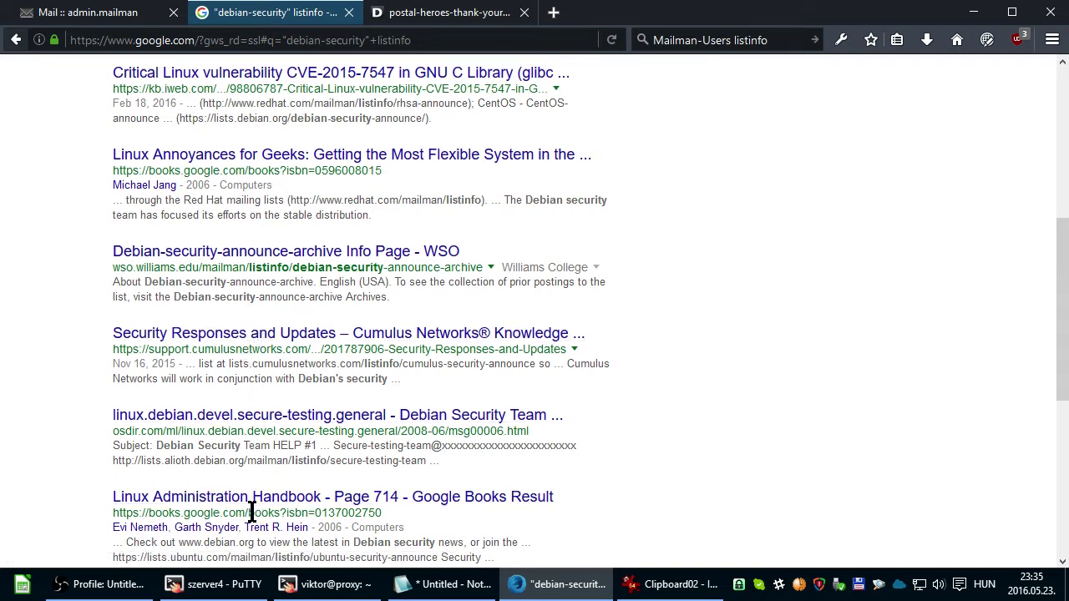
{"action": "scroll", "coordinate": [208, 217], "scroll_direction": "up", "scroll_amount": 6}
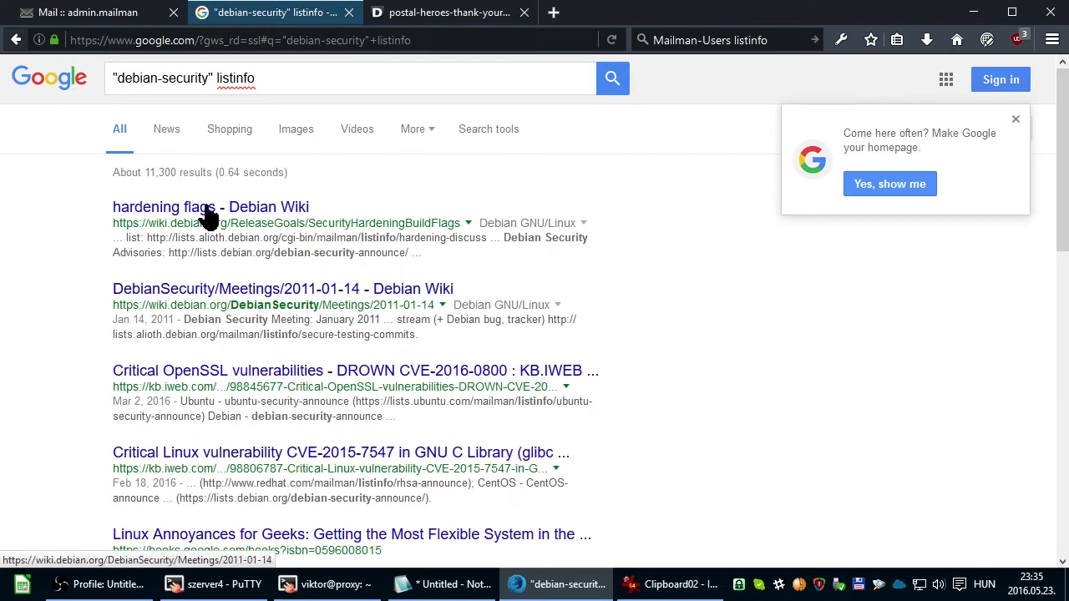
{"action": "double_click", "coordinate": [215, 77]}
{"action": "type", "text": "uns"}
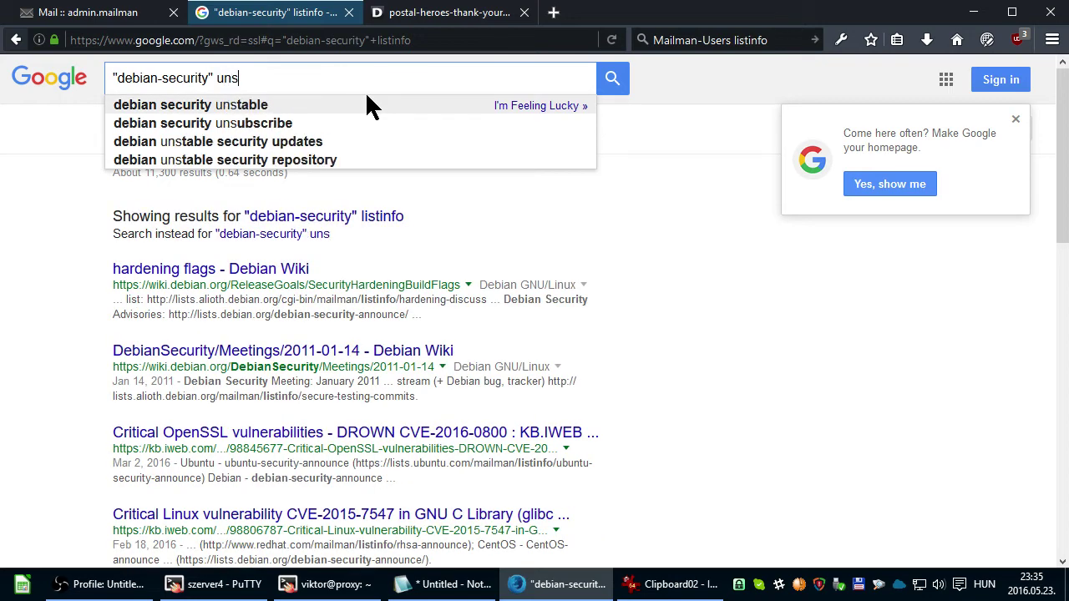
{"action": "type", "text": "ubscribe"}
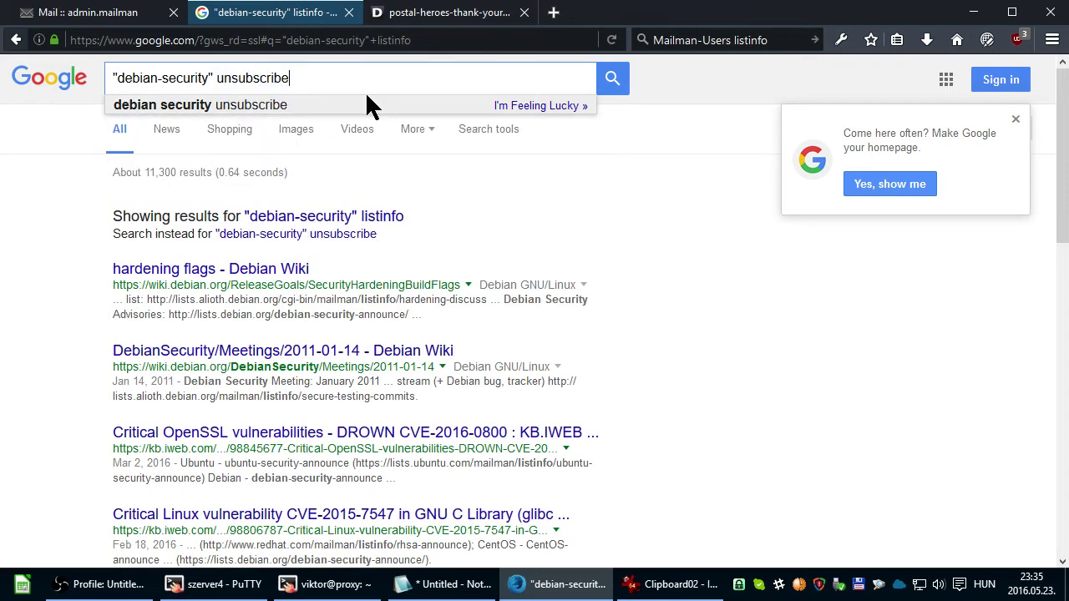
{"action": "key", "text": "Return"}
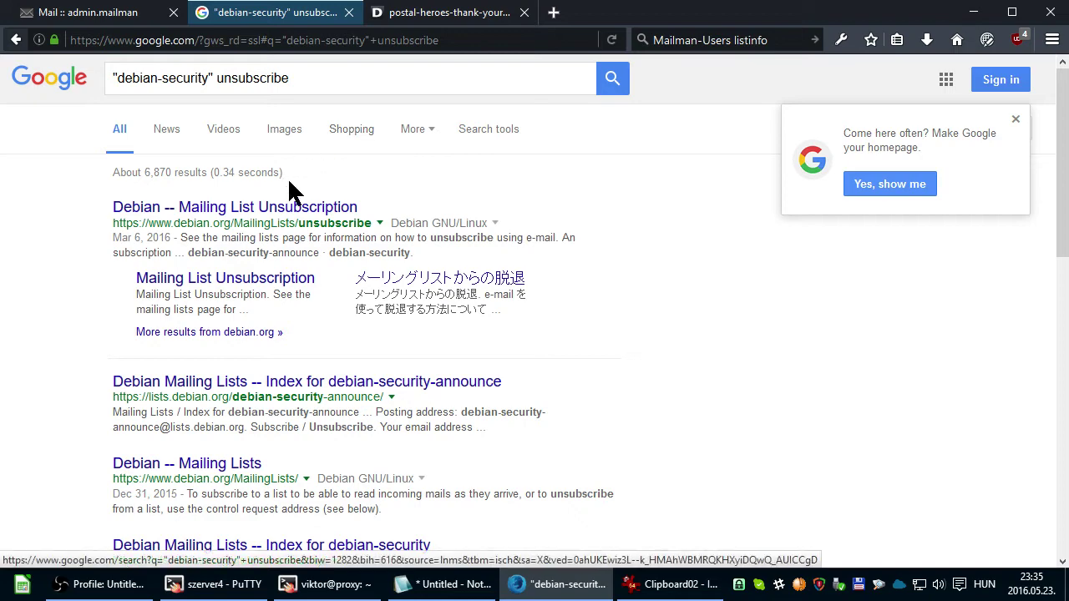
- Open the "Debian -- Mailing List Unsubscription" result and select debian-security among the user lists
{"action": "left_click", "coordinate": [287, 209]}
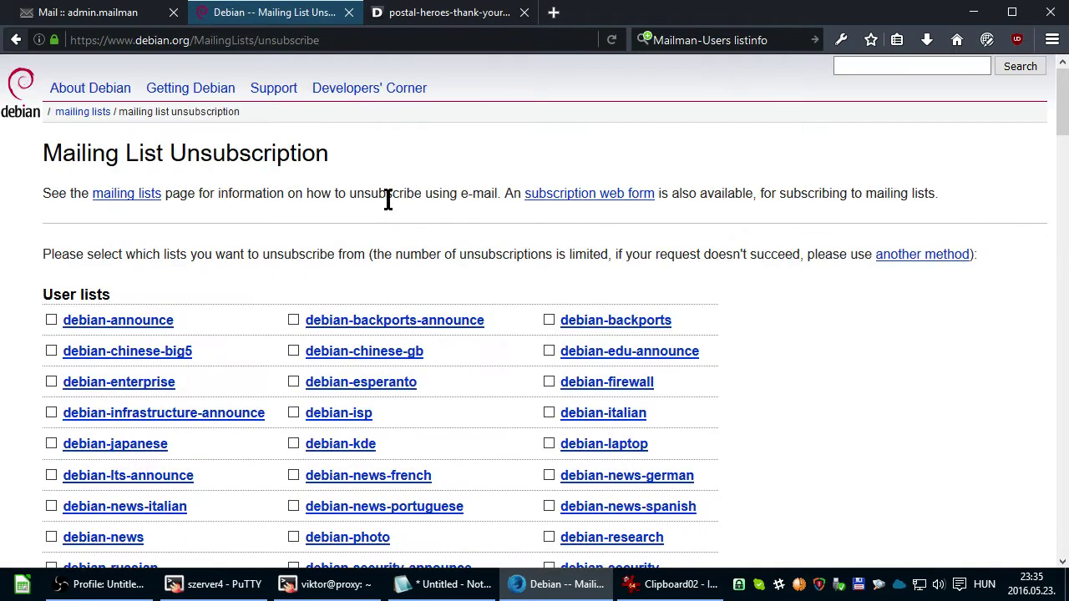
{"action": "scroll", "coordinate": [678, 297], "scroll_direction": "down", "scroll_amount": 5}
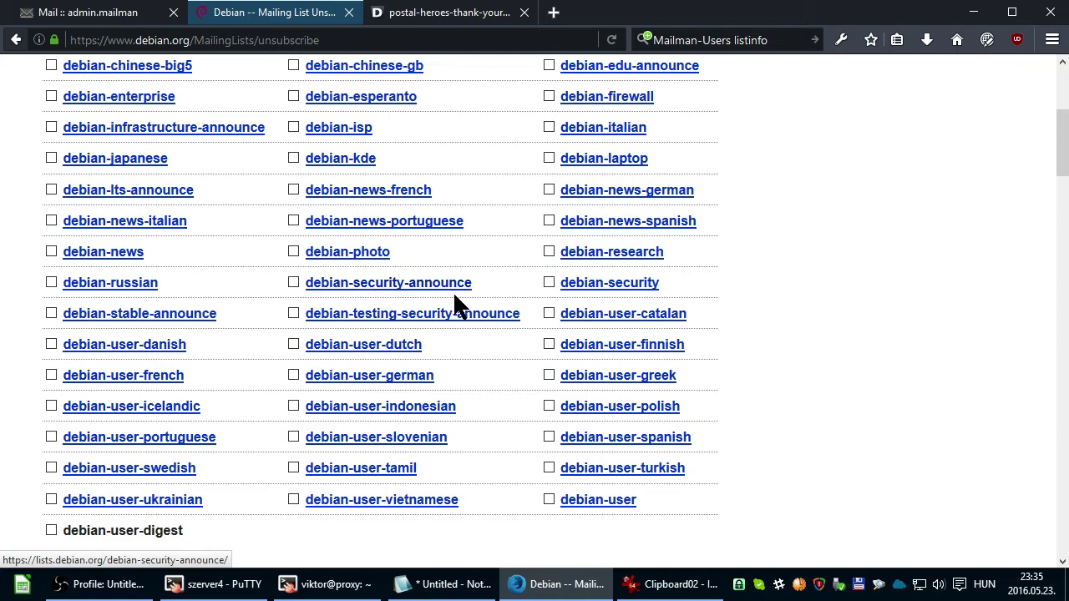
{"action": "left_click", "coordinate": [551, 284]}
- Fill in the subscriber's e-mail address in the Debian unsubscription form and correct its mistyped @ character
{"action": "scroll", "coordinate": [600, 288], "scroll_direction": "down", "scroll_amount": 1}
{"action": "scroll", "coordinate": [600, 288], "scroll_direction": "down", "scroll_amount": 15}
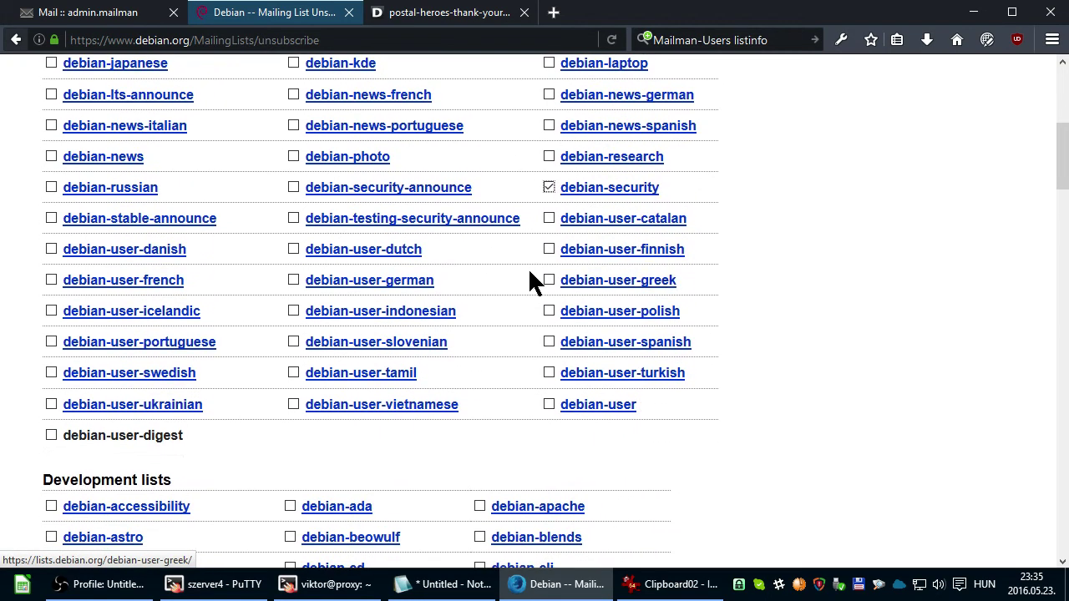
{"action": "scroll", "coordinate": [328, 264], "scroll_direction": "down", "scroll_amount": 20}
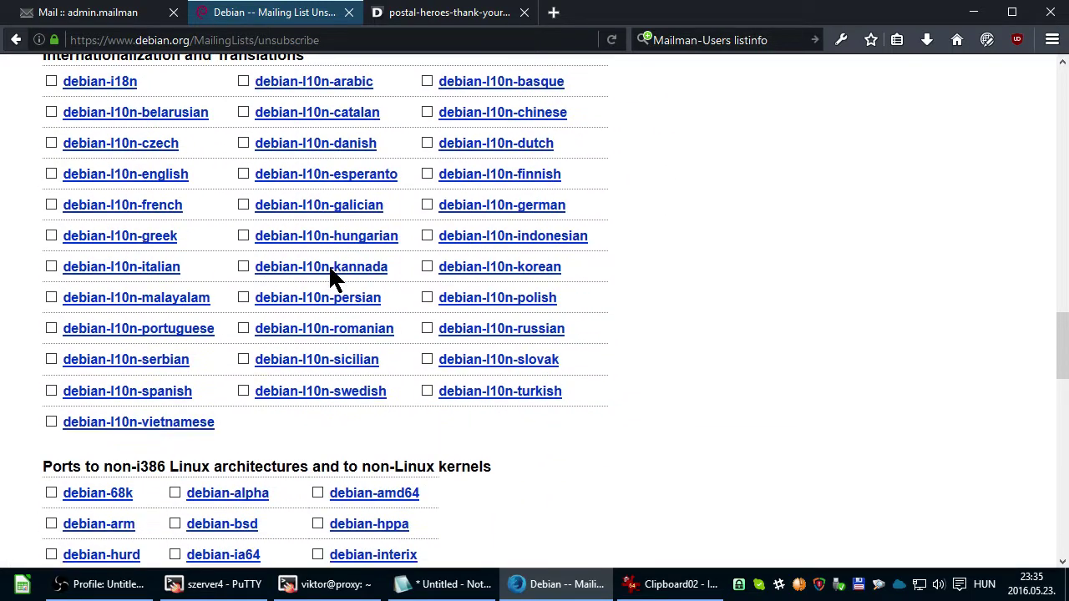
{"action": "scroll", "coordinate": [182, 224], "scroll_direction": "up", "scroll_amount": 3}
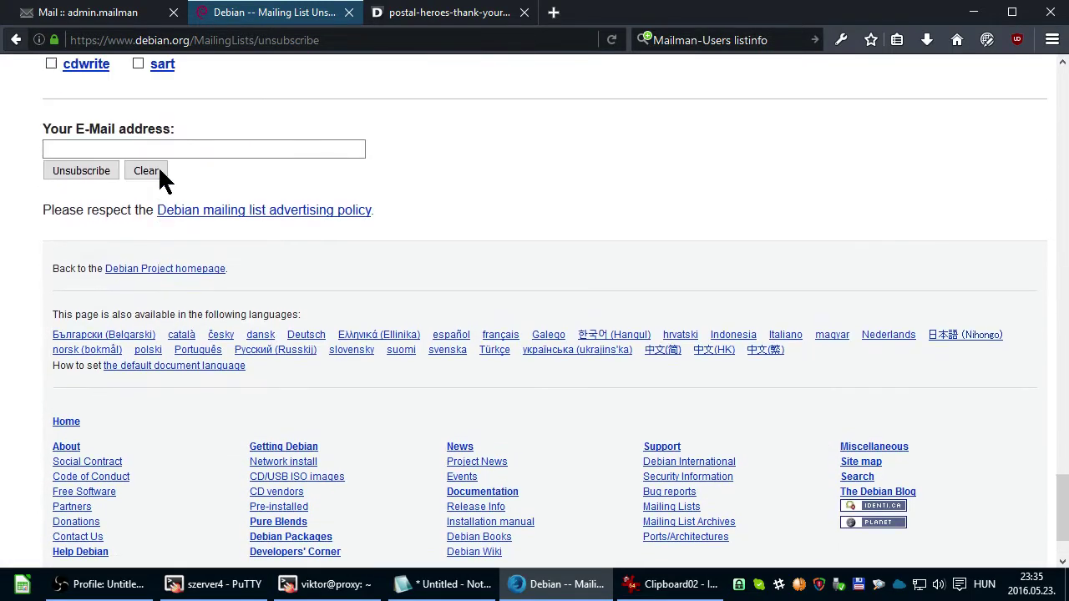
{"action": "left_click", "coordinate": [122, 249]}
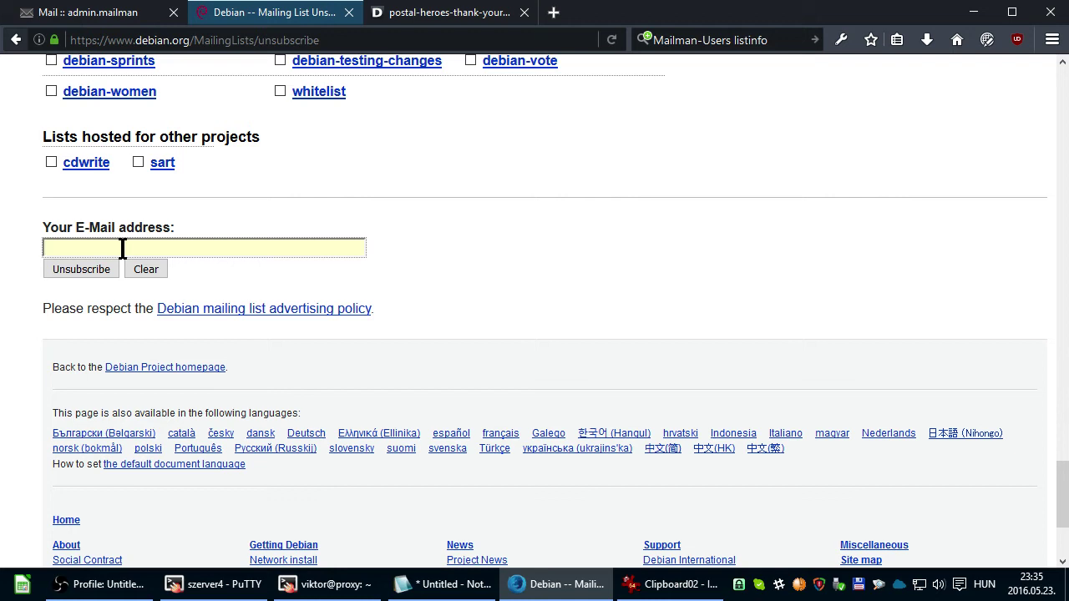
{"action": "type", "text": "emailávaddre.ss"}
{"action": "left_click", "coordinate": [79, 248]}
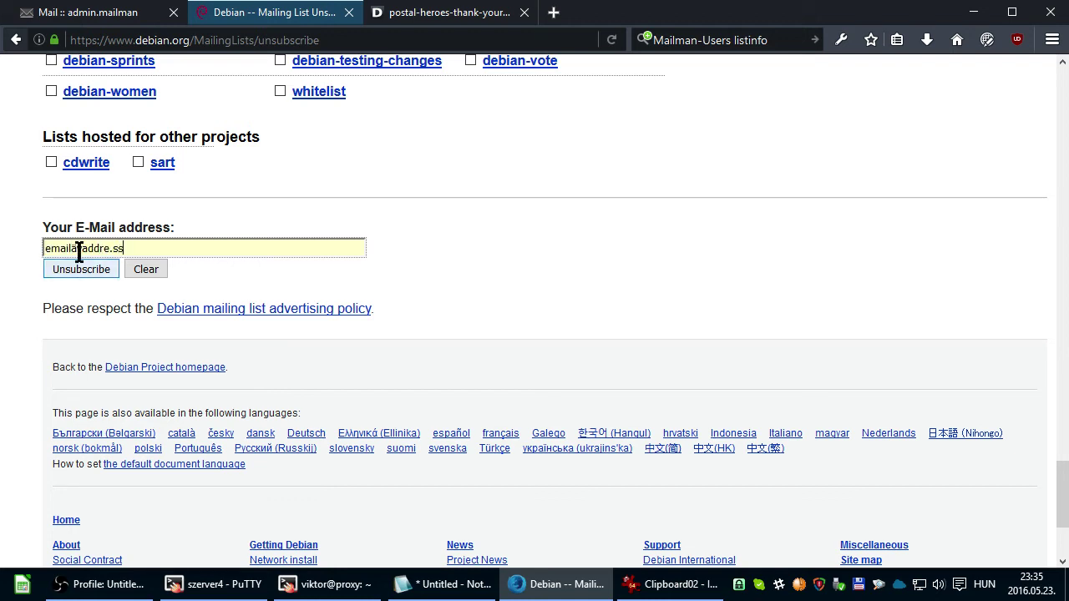
{"action": "key", "text": "BackSpace"}
{"action": "key", "text": "BackSpace"}
{"action": "type", "text": "@"}
{"action": "key", "text": "Delete"}
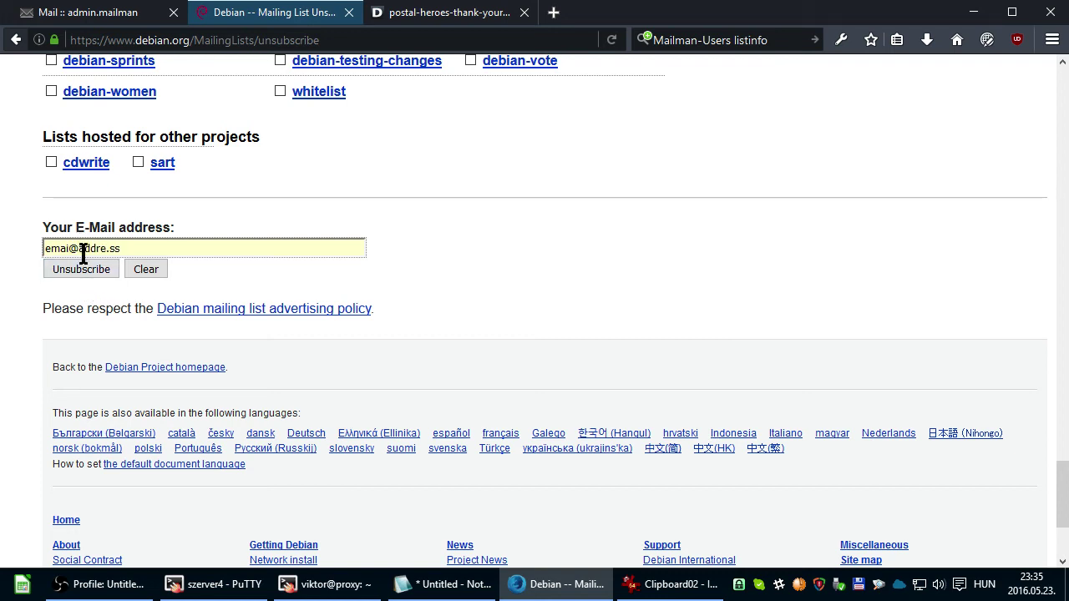